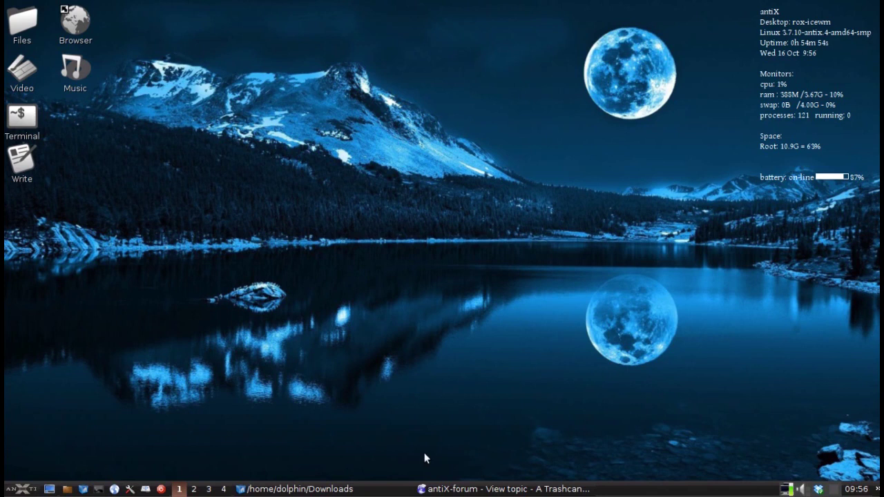
# Step: Look through the antiX-forum post "A Trashcan (Recycle Bin) for antiX-Full" as far as its trashcan-antix.zip attachment
pyautogui.click(529, 492)
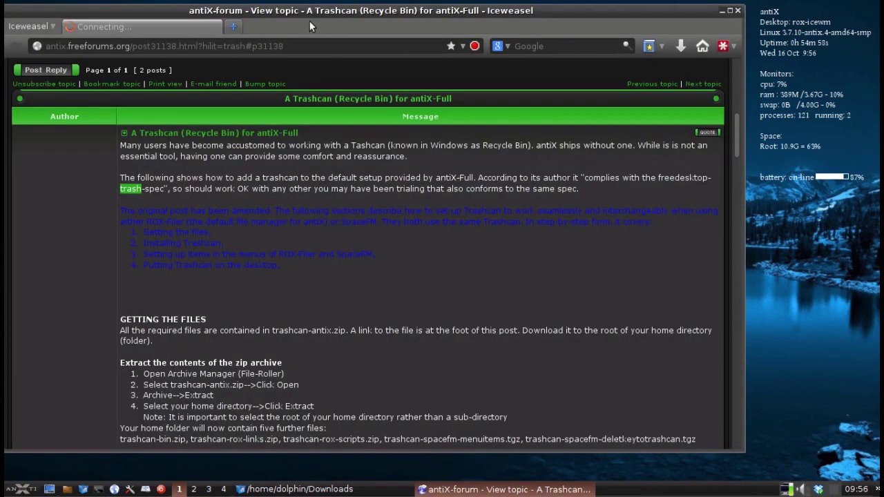
pyautogui.moveTo(303, 13); pyautogui.dragTo(353, 16)
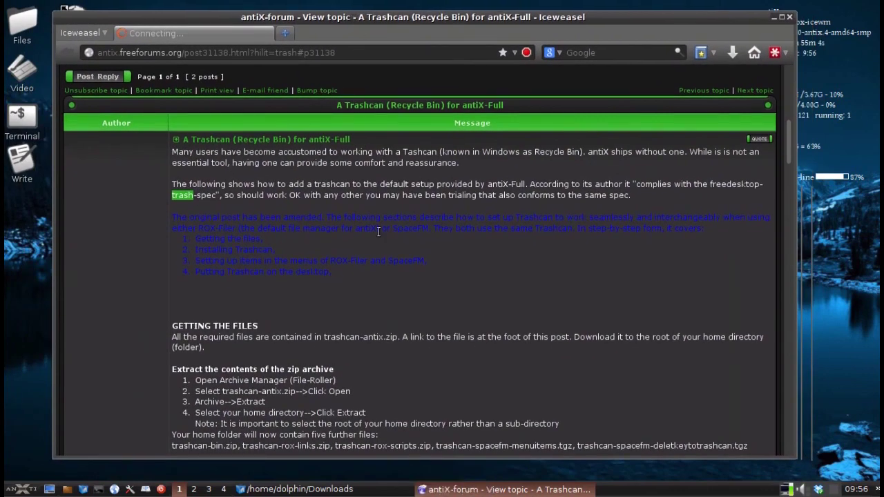
pyautogui.scroll(-10, 446, 256)
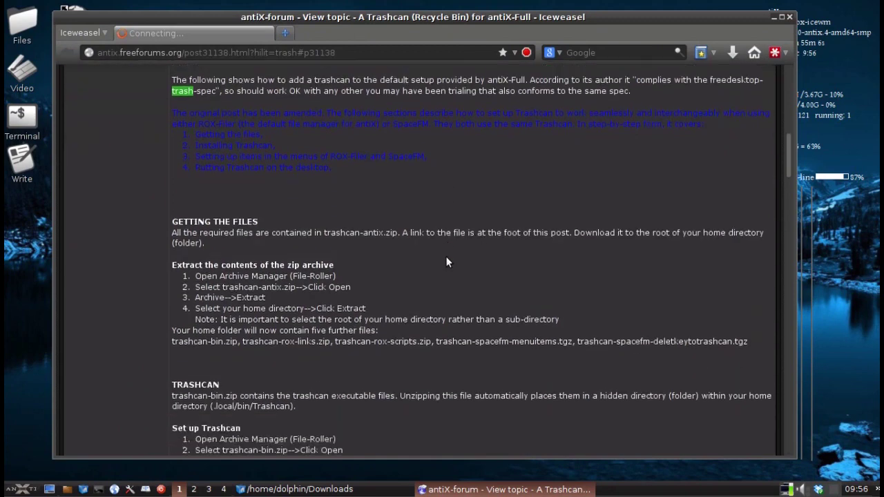
pyautogui.scroll(-20, 447, 258)
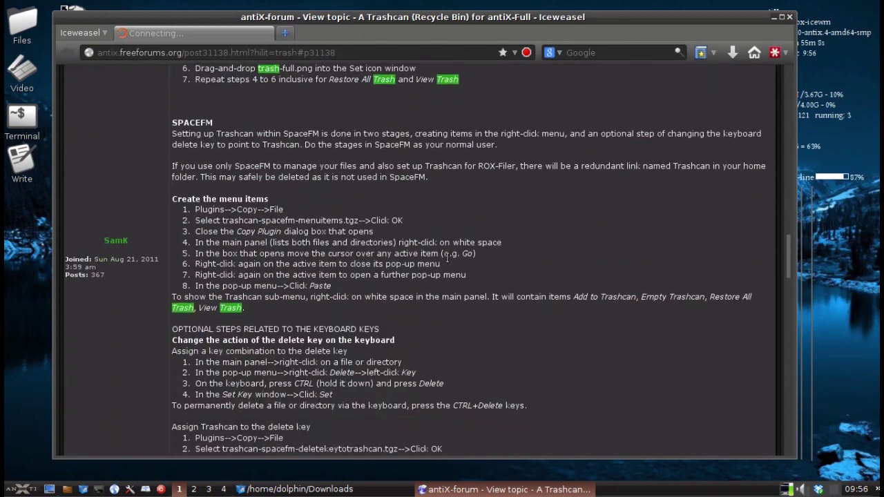
pyautogui.scroll(-3, 446, 261)
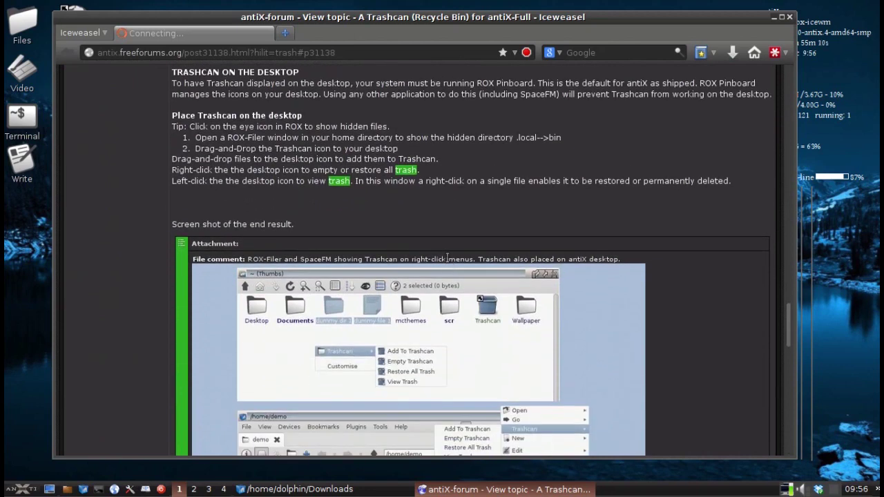
pyautogui.scroll(-13, 446, 259)
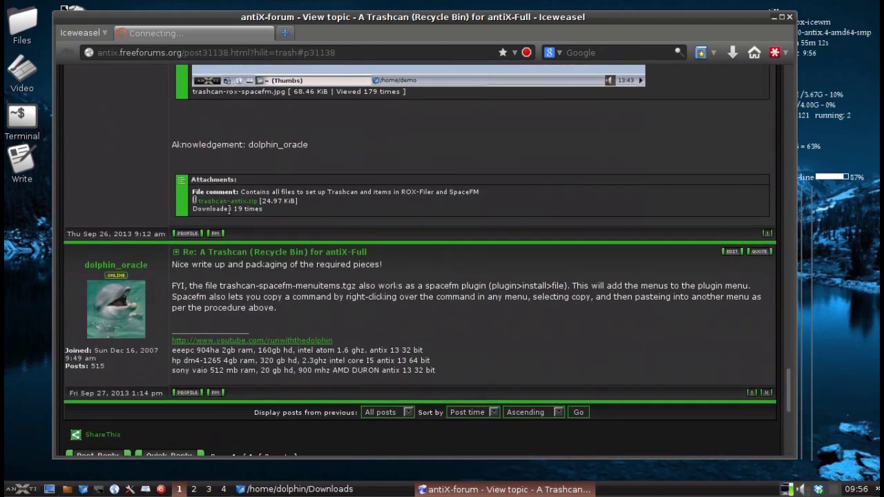
pyautogui.click(255, 203)
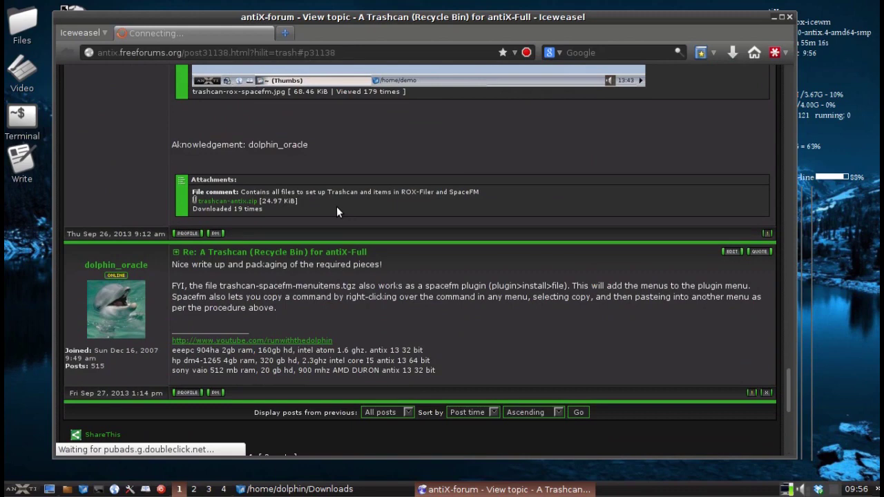
# Step: Go back up the forum post to the Trashcan and ROX-Filer setup instructions and review them
pyautogui.scroll(10, 337, 206)
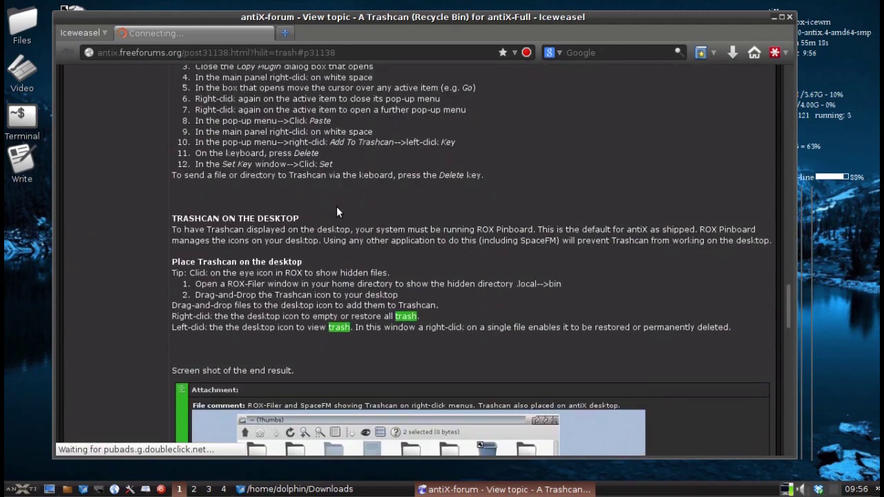
pyautogui.scroll(10, 336, 206)
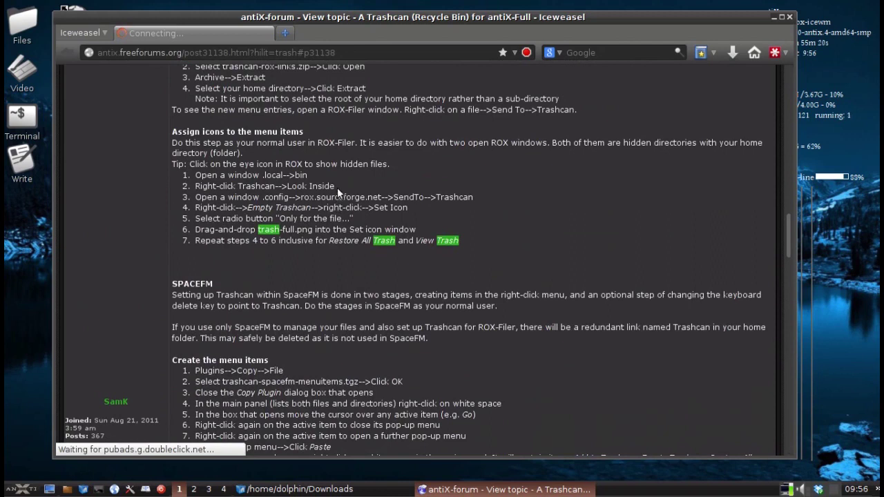
pyautogui.scroll(10, 337, 188)
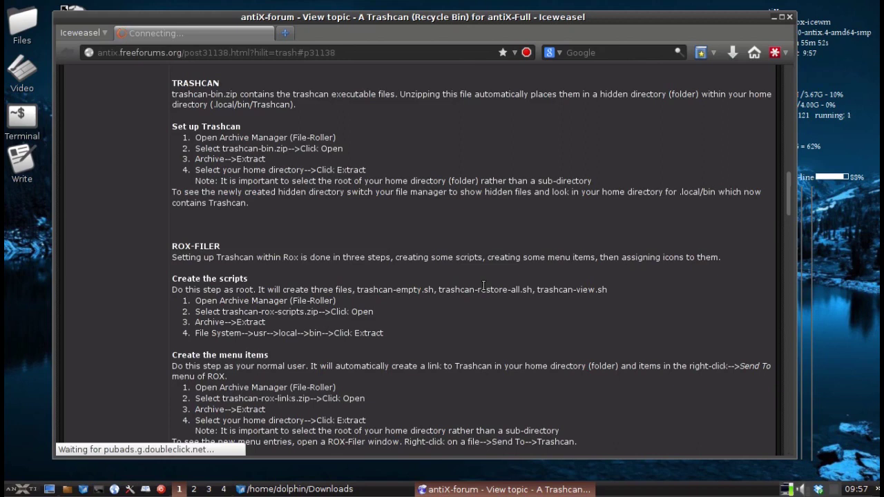
pyautogui.click(775, 15)
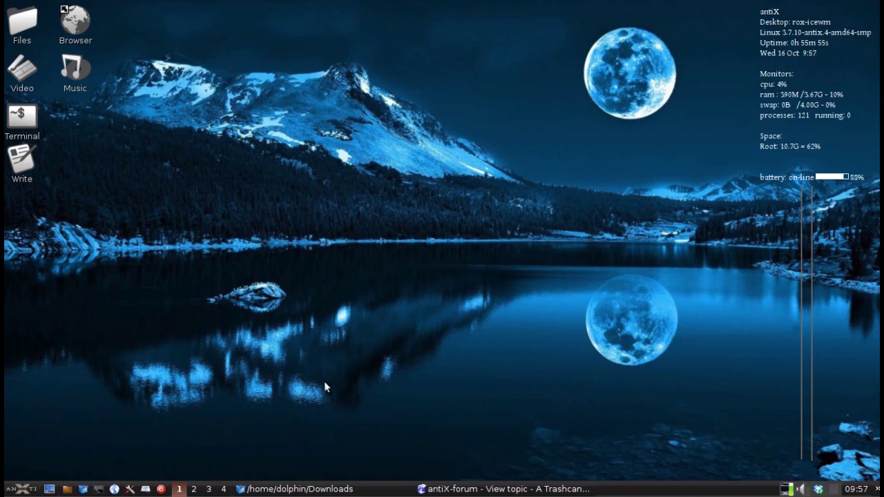
pyautogui.click(463, 489)
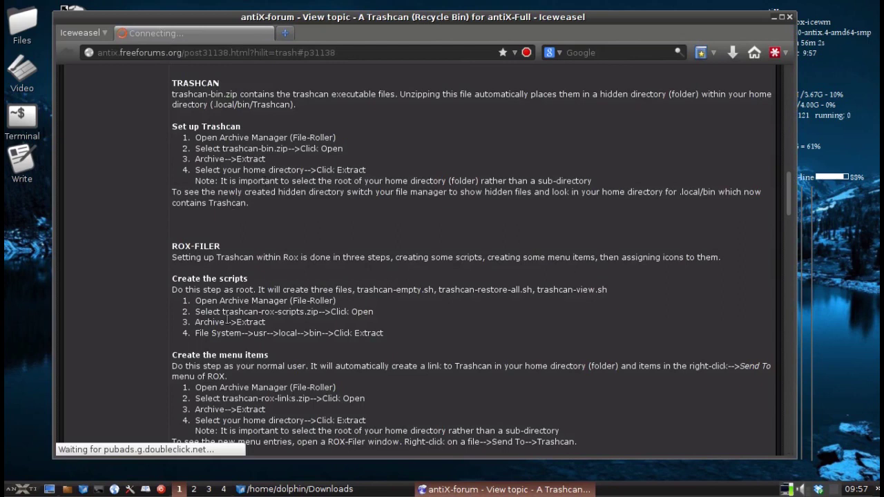
# Step: Switch to the file manager and open trashcan-antix.zip from the Downloads folder in Archive Manager
pyautogui.click(300, 489)
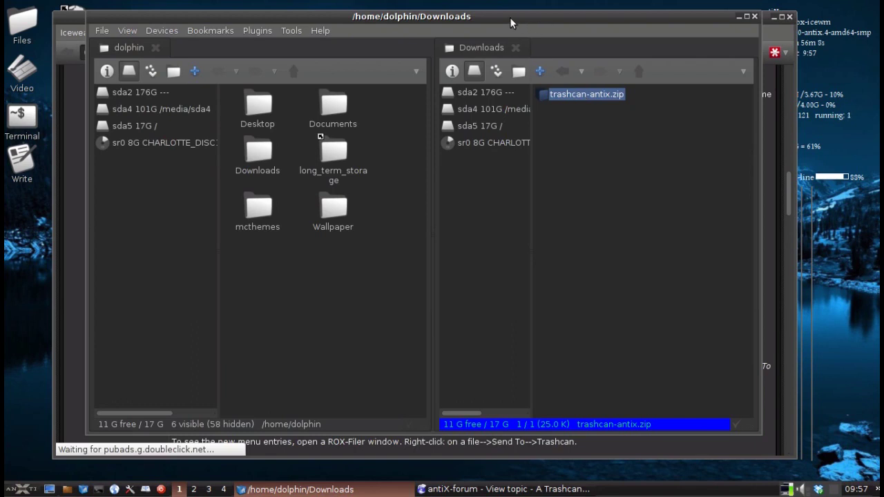
pyautogui.moveTo(511, 18)
pyautogui.mouseDown()
pyautogui.moveTo(523, 51)
pyautogui.moveTo(487, 24)
pyautogui.moveTo(507, 24)
pyautogui.mouseUp()
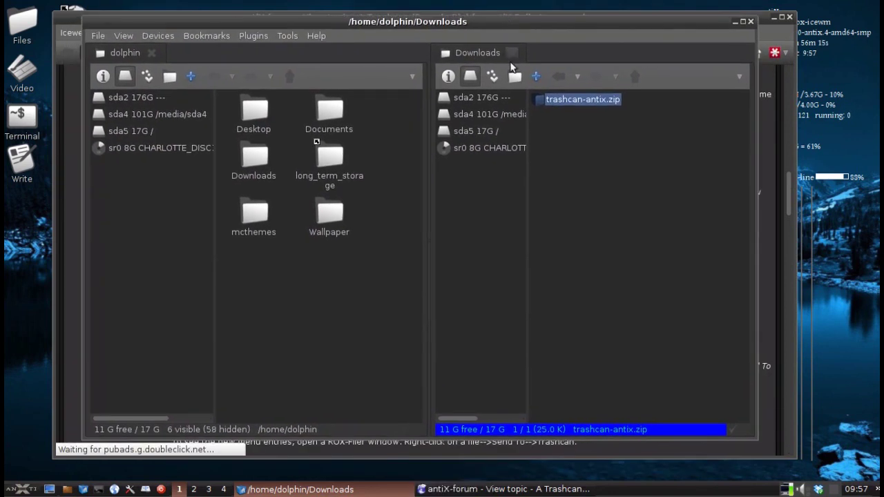
pyautogui.rightClick(565, 101)
pyautogui.press('Down')
pyautogui.press('Right')
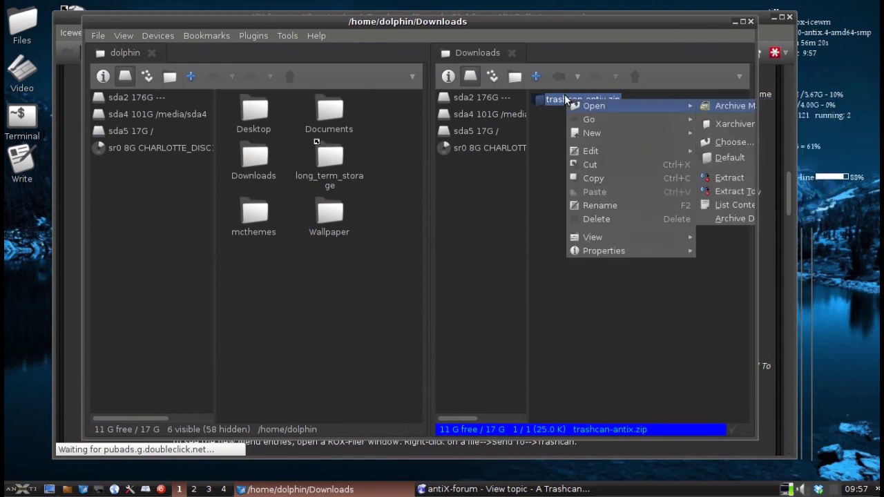
pyautogui.press('Escape')
pyautogui.press('Escape')
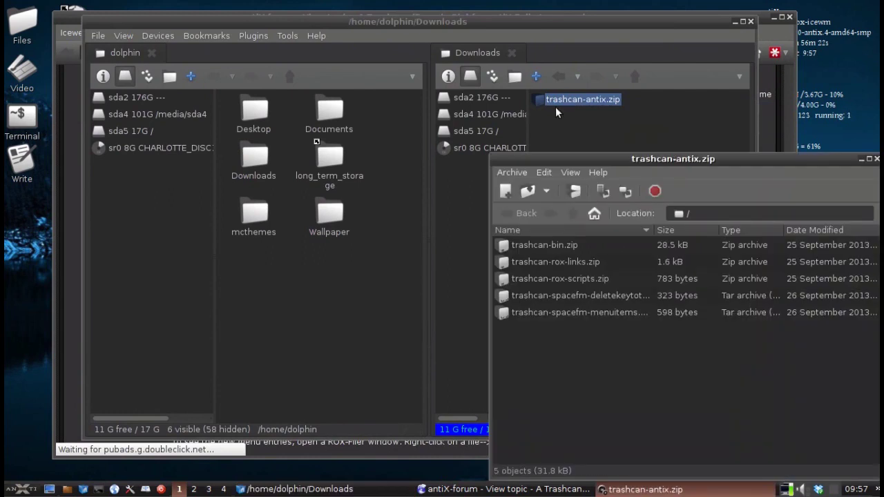
# Step: Extract all files from trashcan-antix.zip into the Downloads folder and close the archive
pyautogui.click(574, 193)
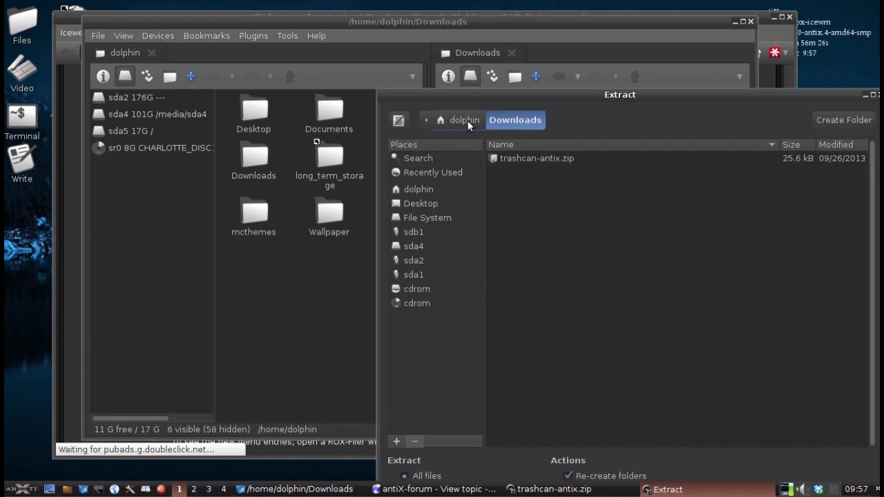
pyautogui.click(464, 121)
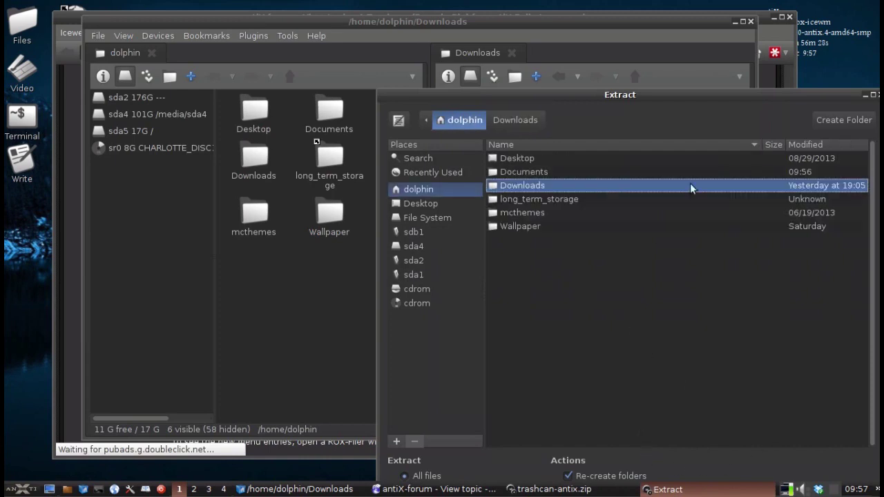
pyautogui.moveTo(673, 95); pyautogui.dragTo(568, 37)
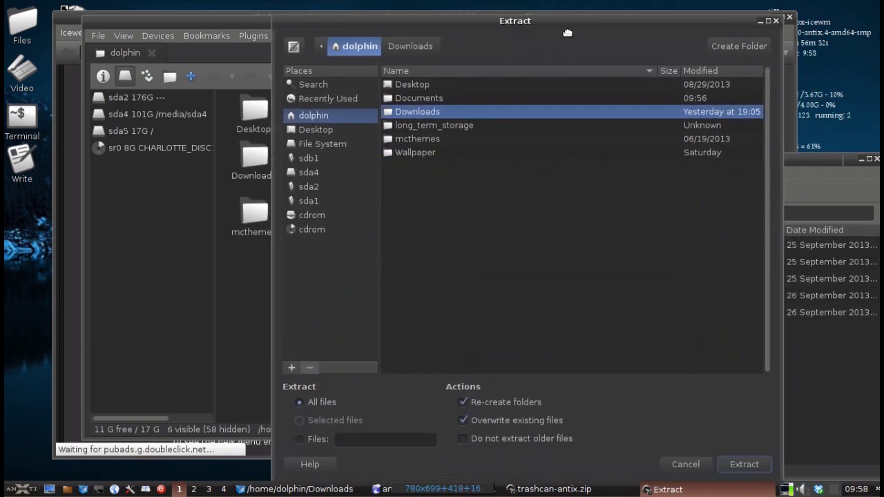
pyautogui.click(750, 461)
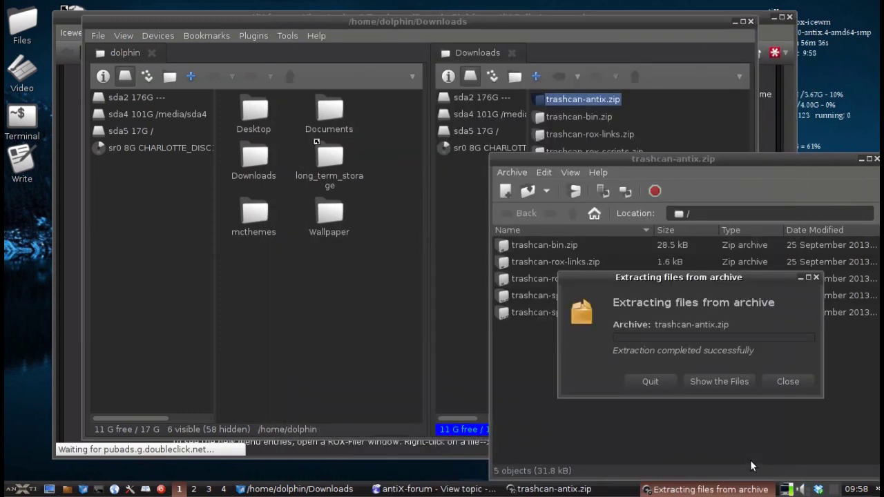
pyautogui.click(785, 381)
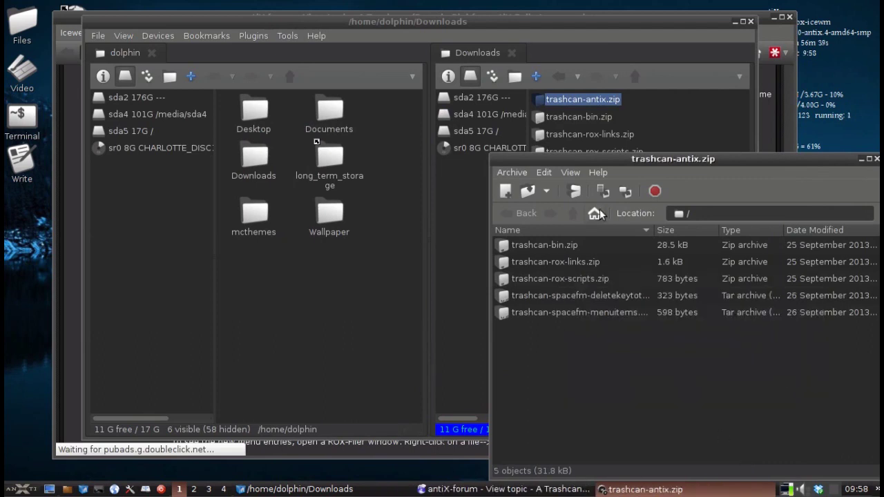
pyautogui.click(876, 158)
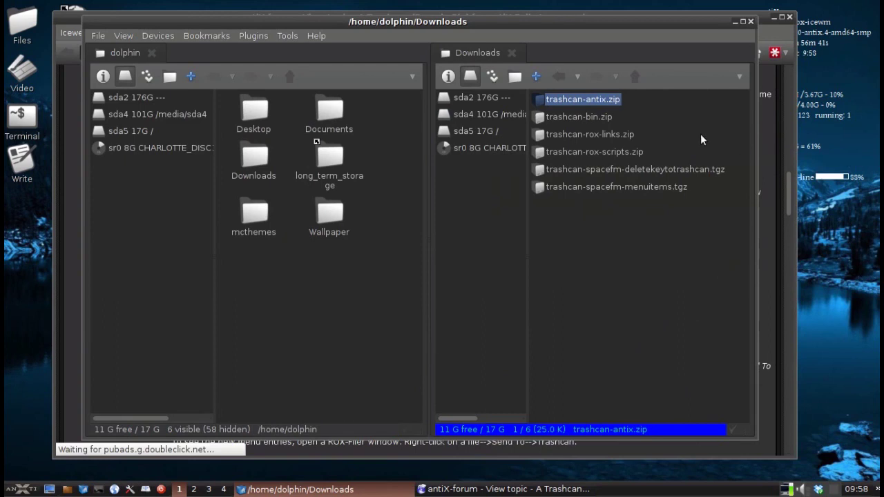
# Step: Move the five extracted trashcan archives, leaving out trashcan-antix.zip, from the Downloads folder to the home folder
pyautogui.click(572, 118)
pyautogui.hotkey('shift', 'Down')
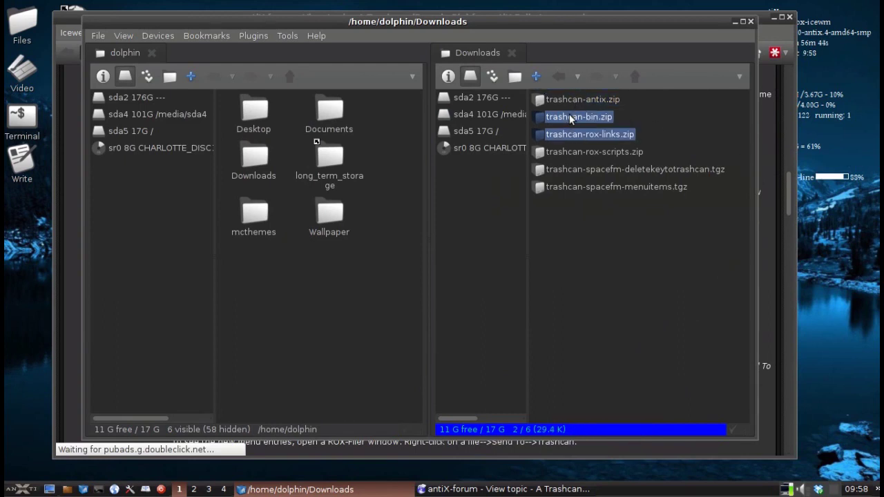
pyautogui.hotkey('shift', 'Down')
pyautogui.hotkey('shift', 'Down')
pyautogui.hotkey('shift', 'Down')
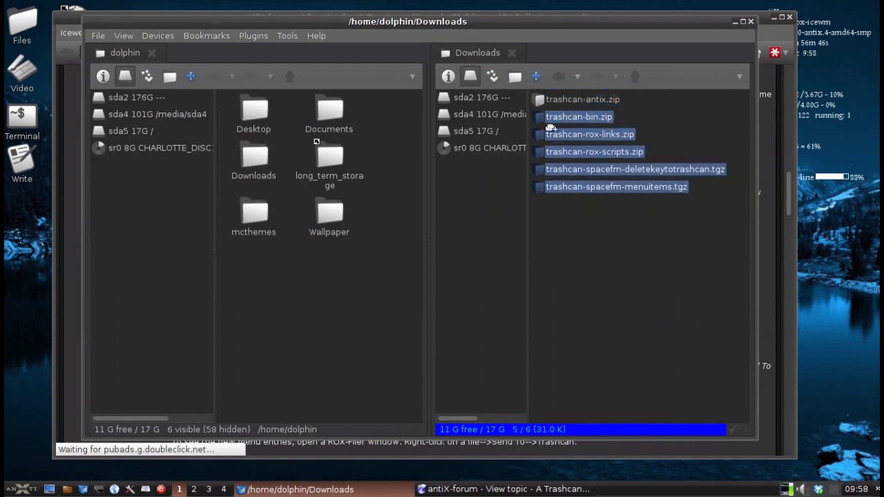
pyautogui.moveTo(550, 127); pyautogui.dragTo(317, 295)
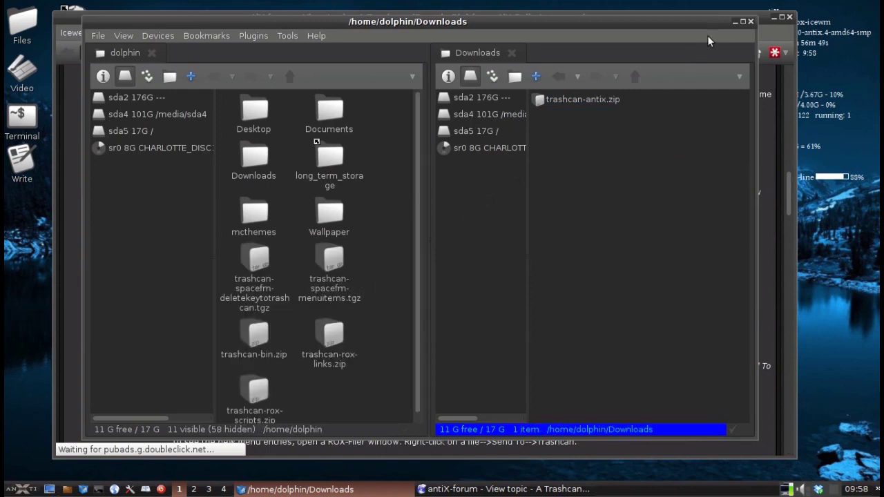
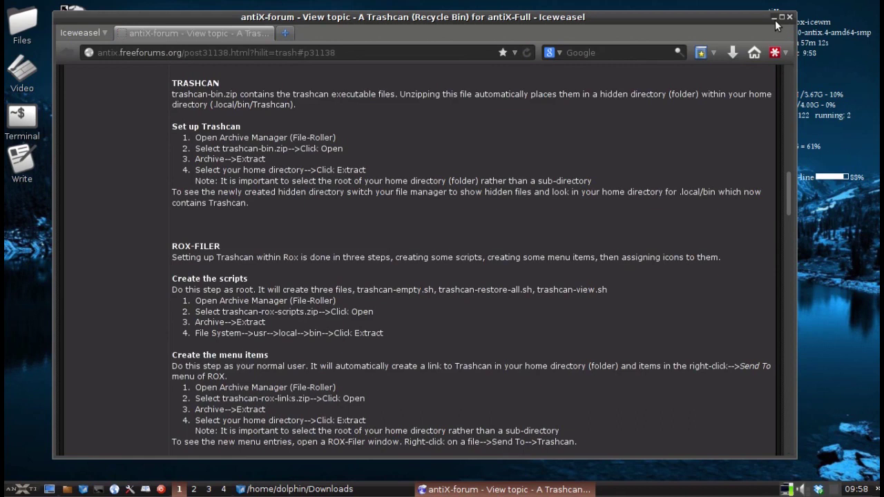
pyautogui.hotkey('alt', 'Tab')
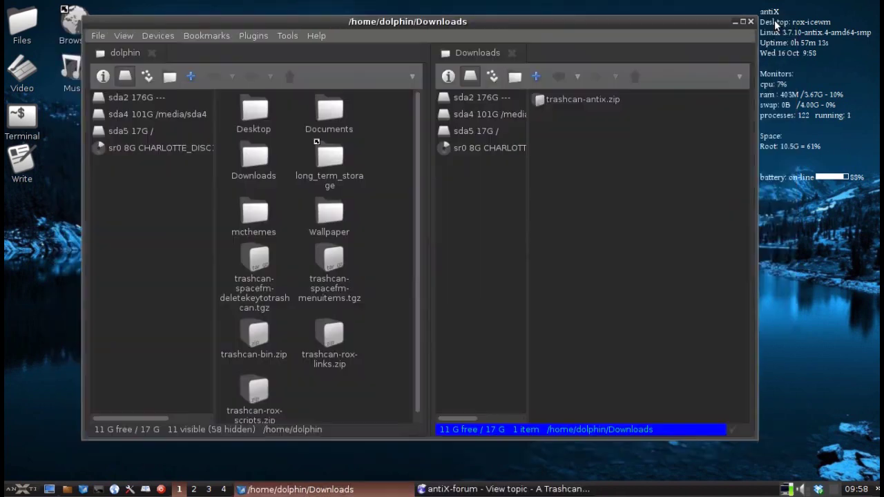
pyautogui.rightClick(235, 318)
pyautogui.press('Down')
pyautogui.press('Down')
pyautogui.press('Down')
pyautogui.press('Down')
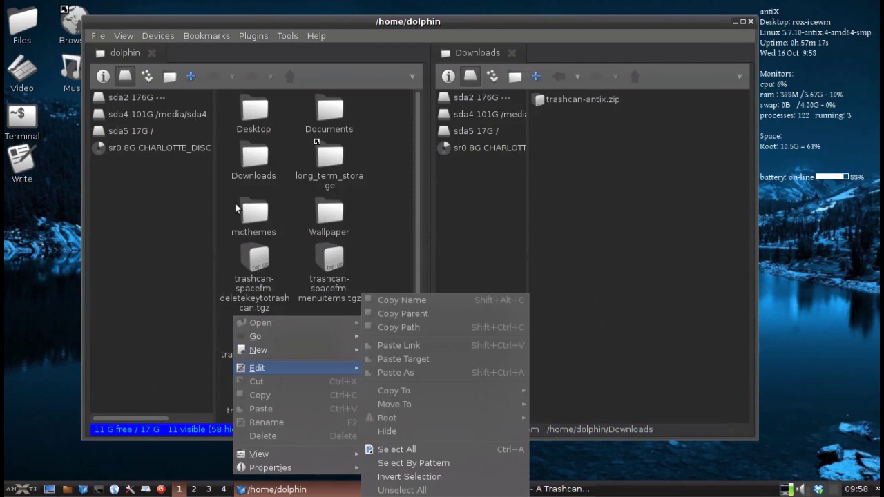
pyautogui.rightClick(384, 202)
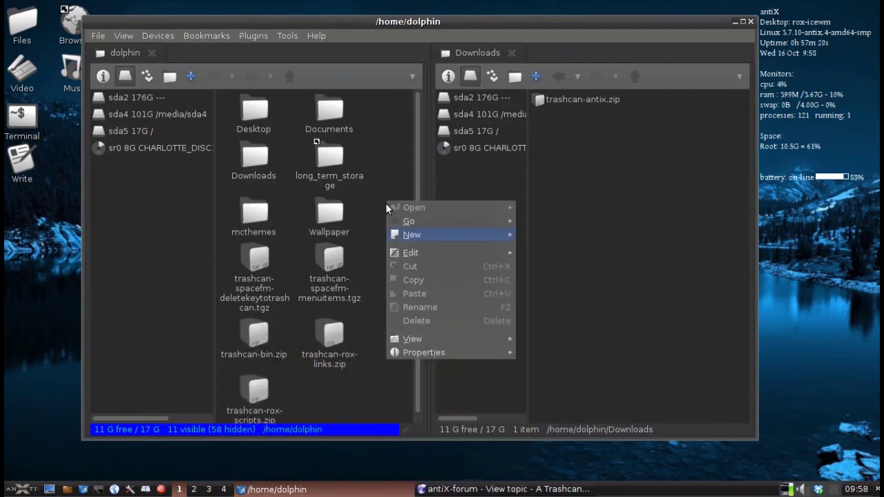
pyautogui.press('Down')
pyautogui.press('Up')
pyautogui.press('Down')
pyautogui.press('Down')
pyautogui.press('Up')
pyautogui.press('Right')
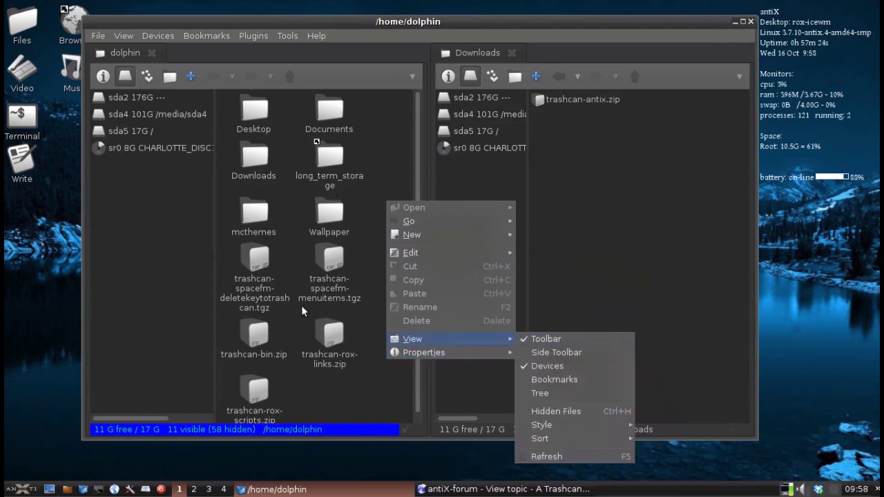
pyautogui.click(301, 312)
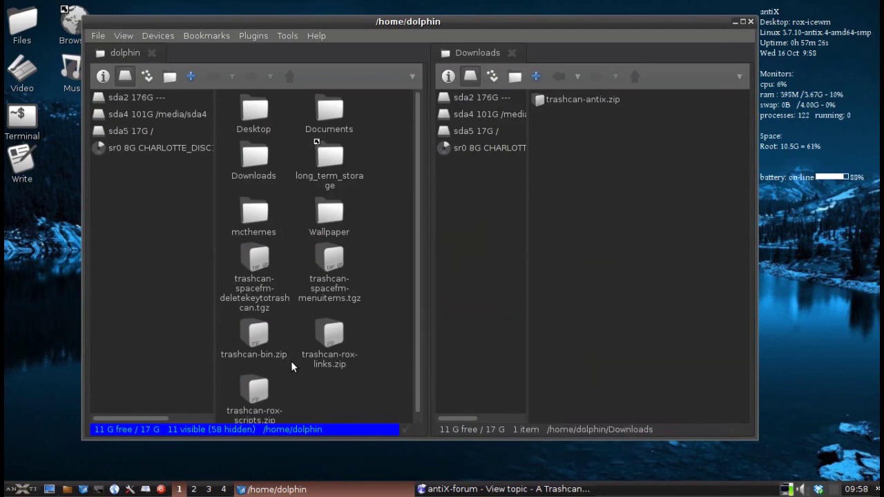
# Step: Check the Trashcan and ROX-Filer setup instructions in the Iceweasel forum post and return to the file manager
pyautogui.click(458, 490)
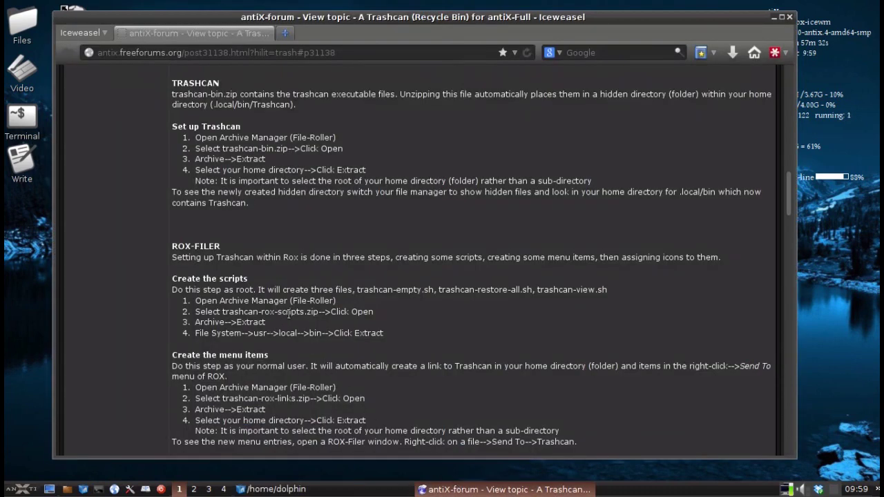
pyautogui.click(365, 491)
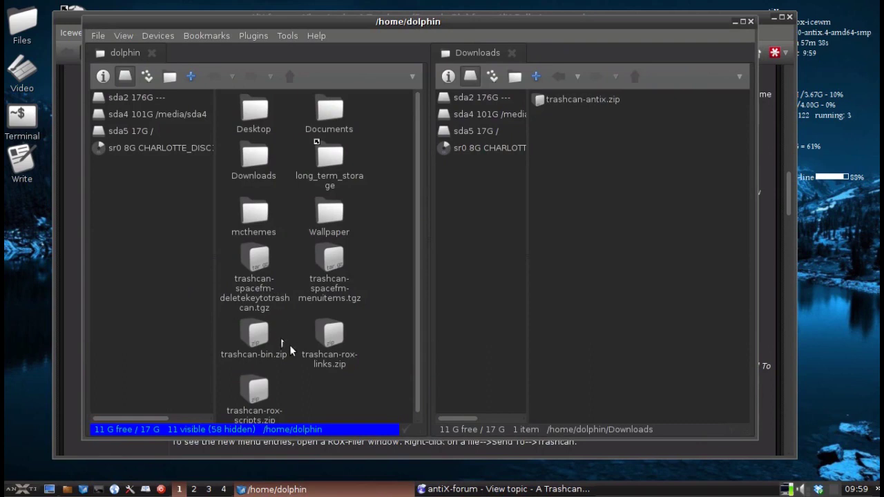
pyautogui.scroll(-1, 289, 345)
pyautogui.rightClick(322, 345)
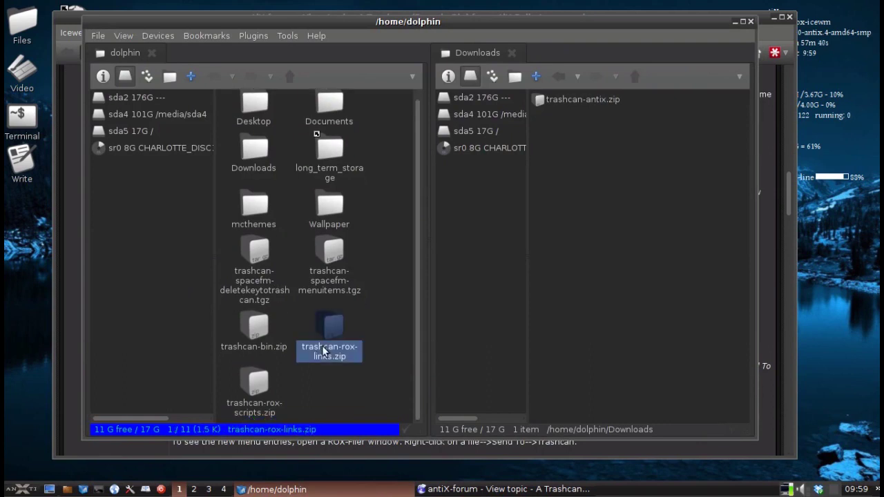
pyautogui.press('Up')
pyautogui.press('Up')
pyautogui.press('Up')
pyautogui.press('Up')
pyautogui.press('Up')
pyautogui.press('Up')
pyautogui.press('Up')
pyautogui.press('Up')
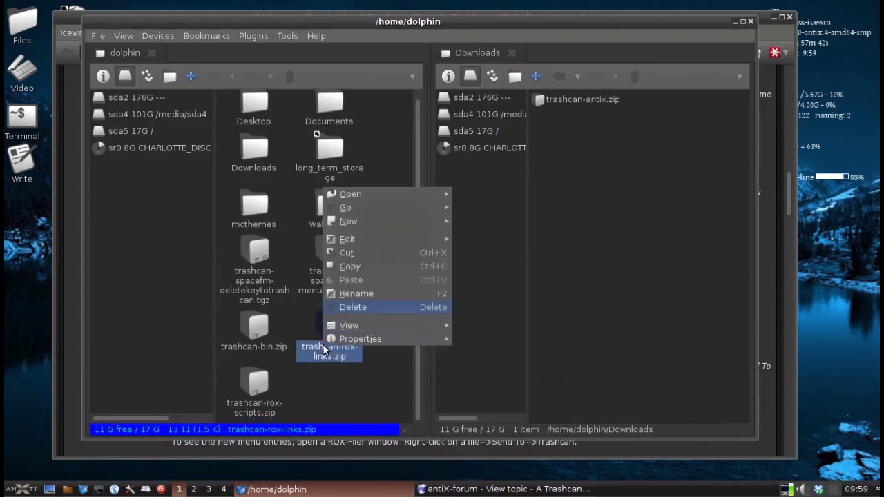
pyautogui.press('Right')
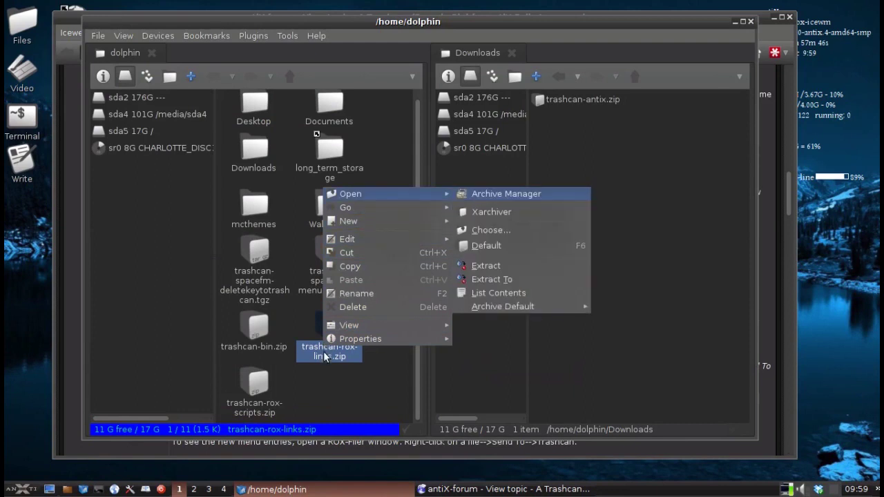
pyautogui.press('Escape')
pyautogui.rightClick(336, 376)
pyautogui.moveTo(339, 374)
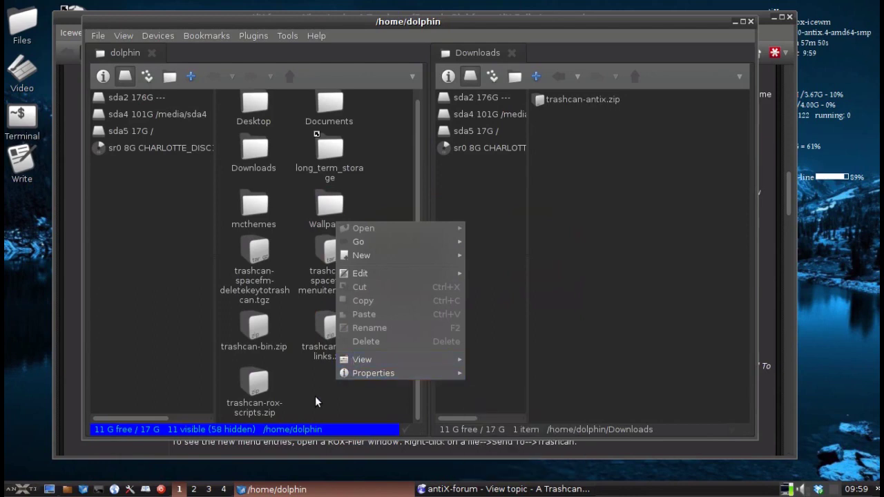
pyautogui.click(315, 395)
# Step: Open a root file manager window by entering the administrator password, and turn off hidden files in the home folder
pyautogui.click(97, 35)
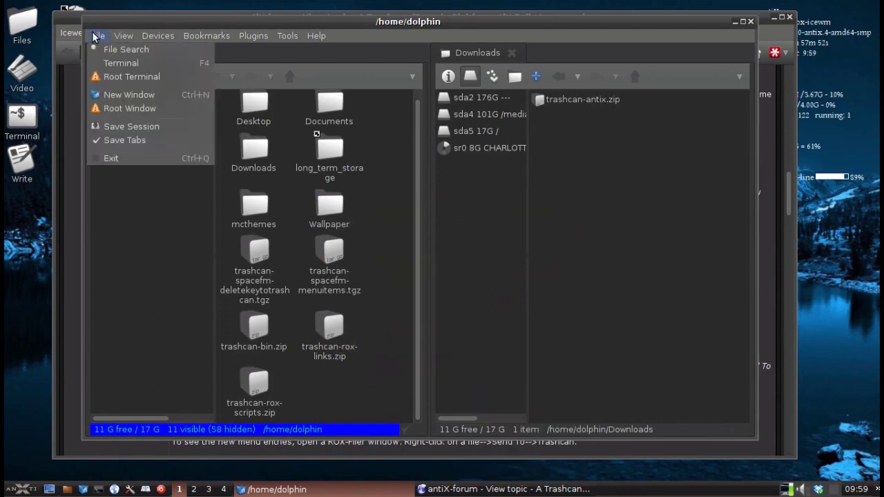
pyautogui.click(116, 108)
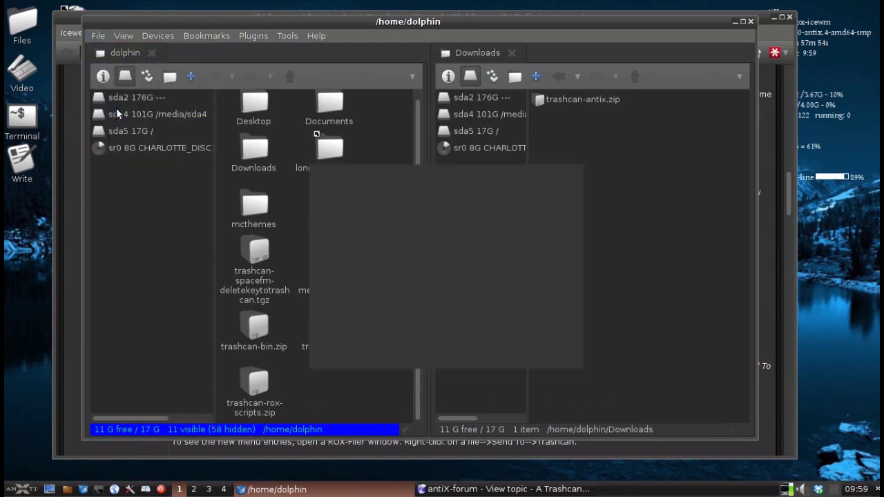
pyautogui.write('••')
pyautogui.press('Return')
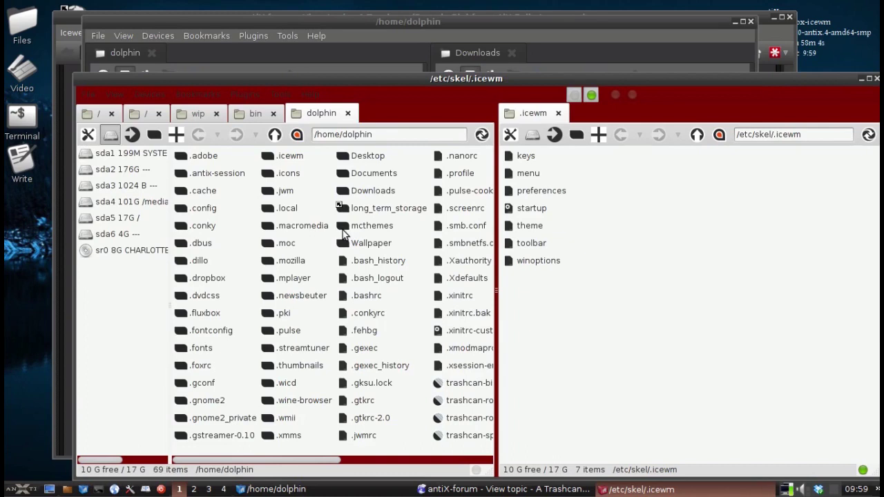
pyautogui.click(358, 226)
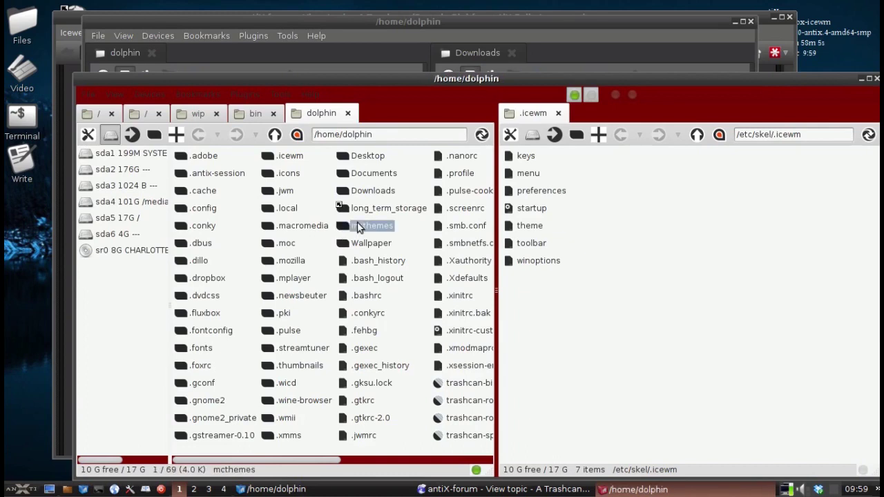
pyautogui.hotkey('ctrl', 'h')
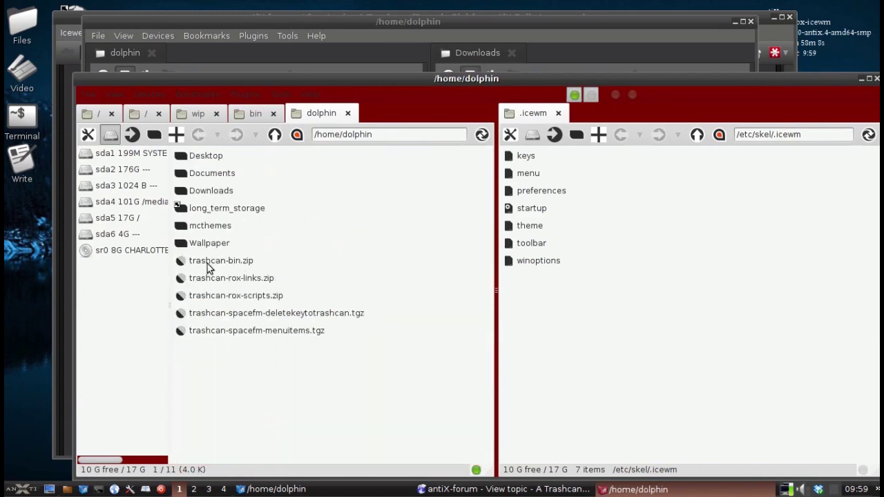
# Step: Open trashcan-rox-scripts.zip from the home folder in Archive Manager as root
pyautogui.click(213, 298)
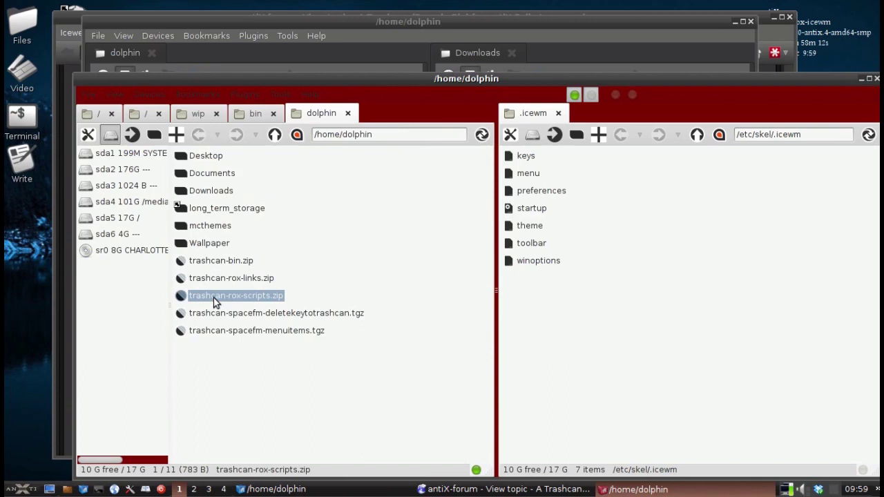
pyautogui.doubleClick(213, 298)
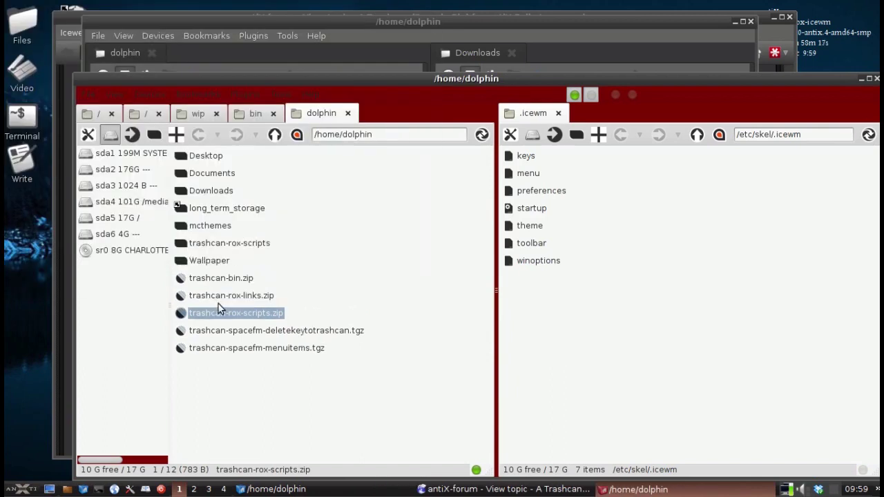
pyautogui.rightClick(222, 308)
pyautogui.moveTo(222, 308)
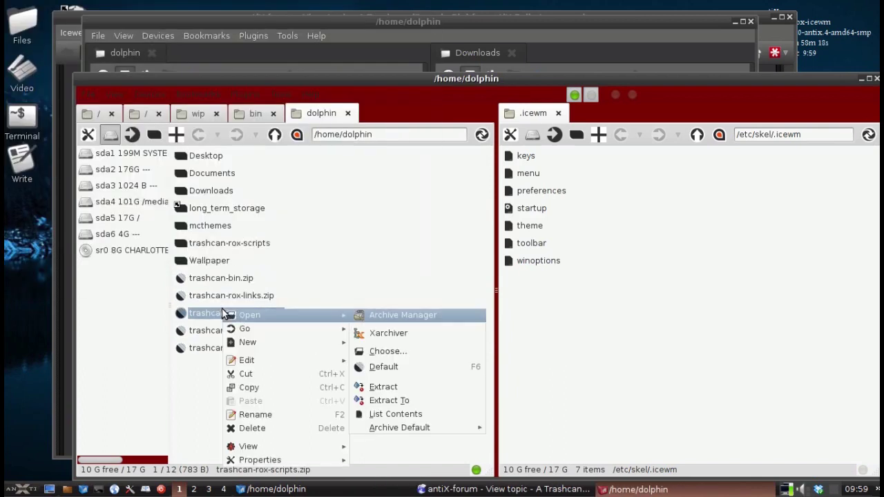
pyautogui.press('Return')
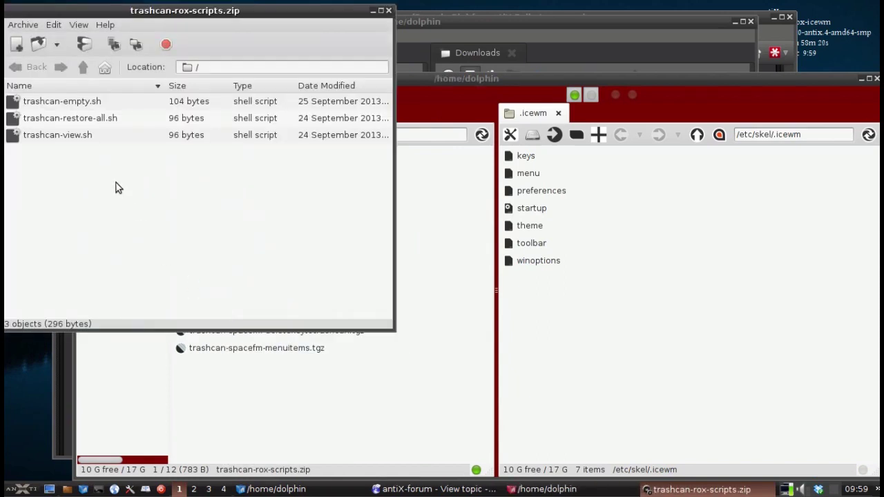
# Step: Select trashcan-empty.sh, trashcan-restore-all.sh and trashcan-view.sh for extraction and choose /usr/local/bin as the destination
pyautogui.click(85, 138)
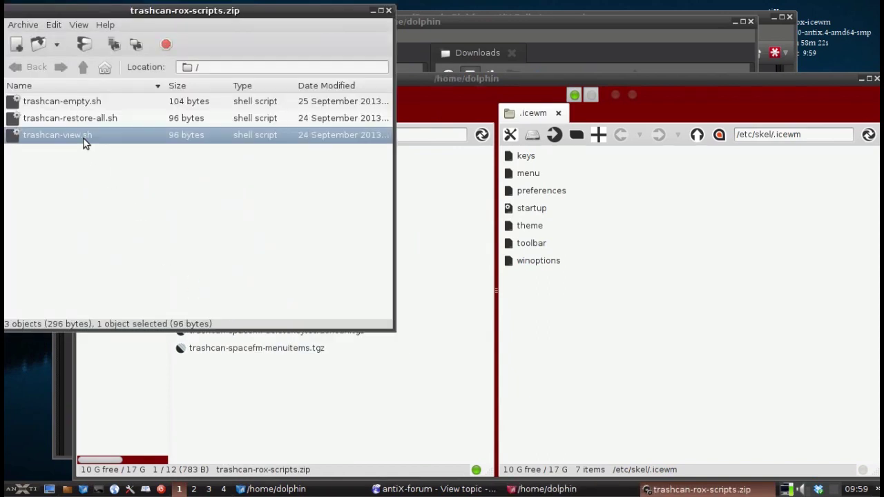
pyautogui.hotkey('shift', 'Up')
pyautogui.hotkey('shift', 'Up')
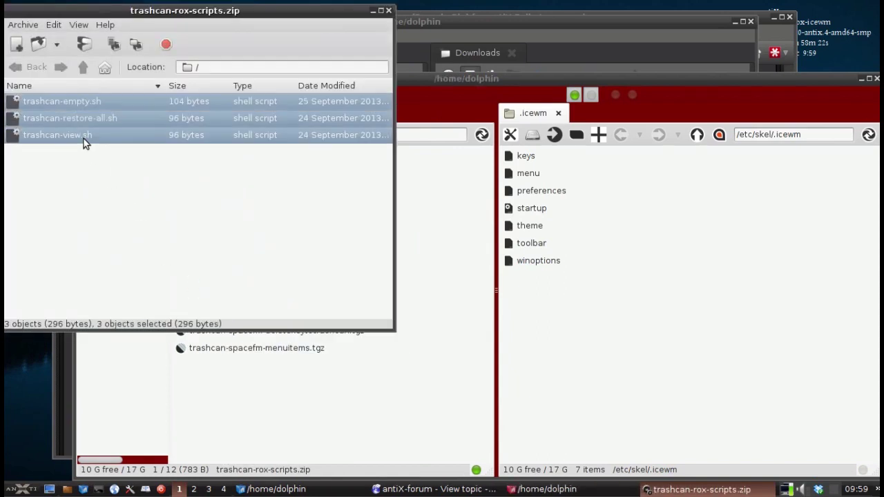
pyautogui.click(84, 45)
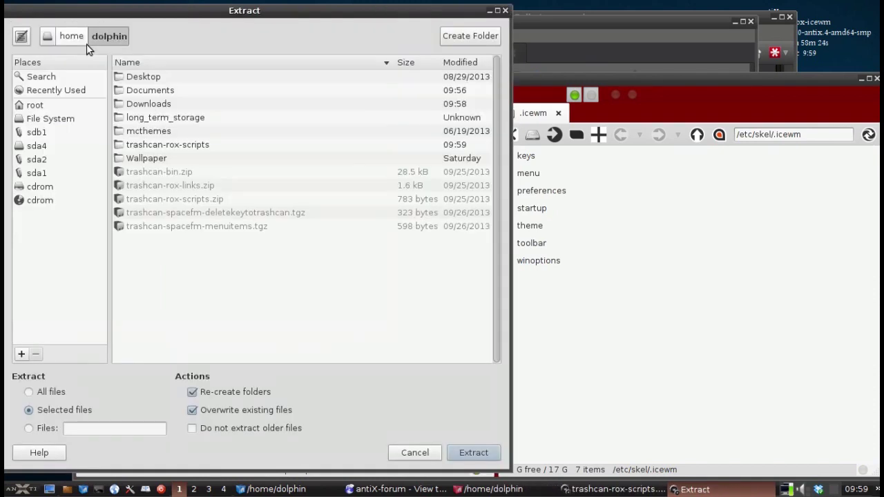
pyautogui.click(40, 122)
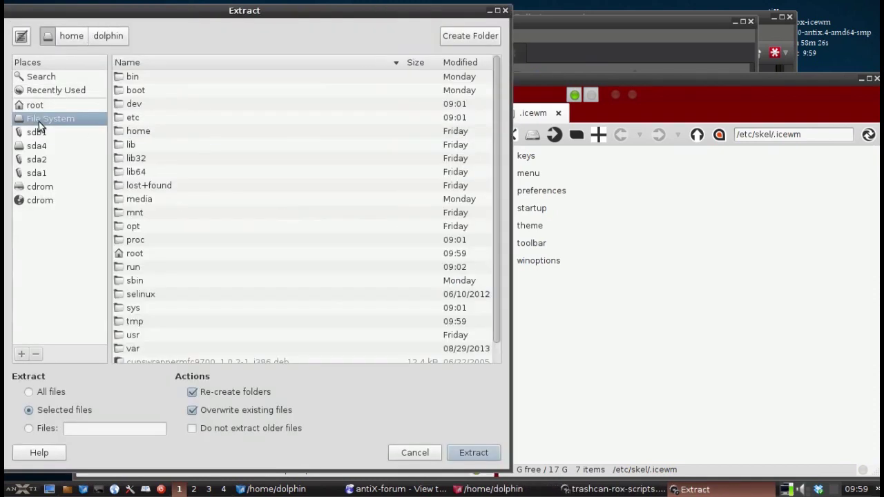
pyautogui.click(138, 334)
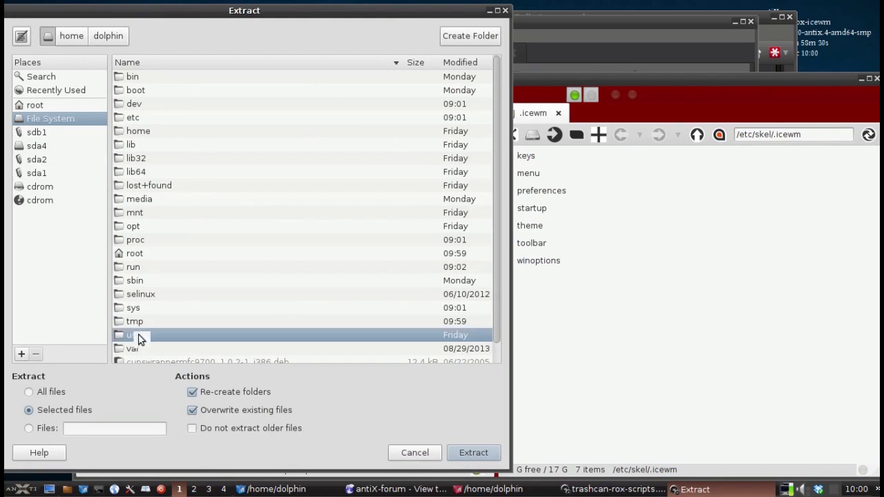
pyautogui.doubleClick(138, 337)
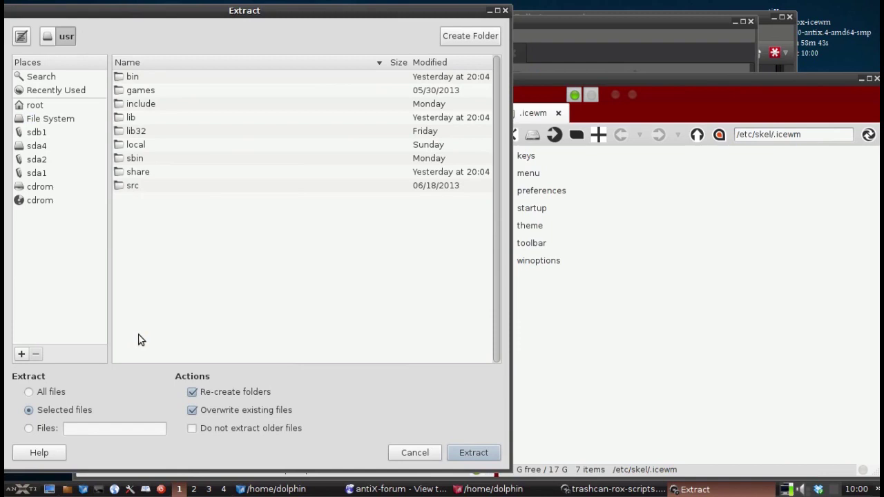
pyautogui.press('Down')
pyautogui.press('Down')
pyautogui.press('Down')
pyautogui.press('Down')
pyautogui.press('Down')
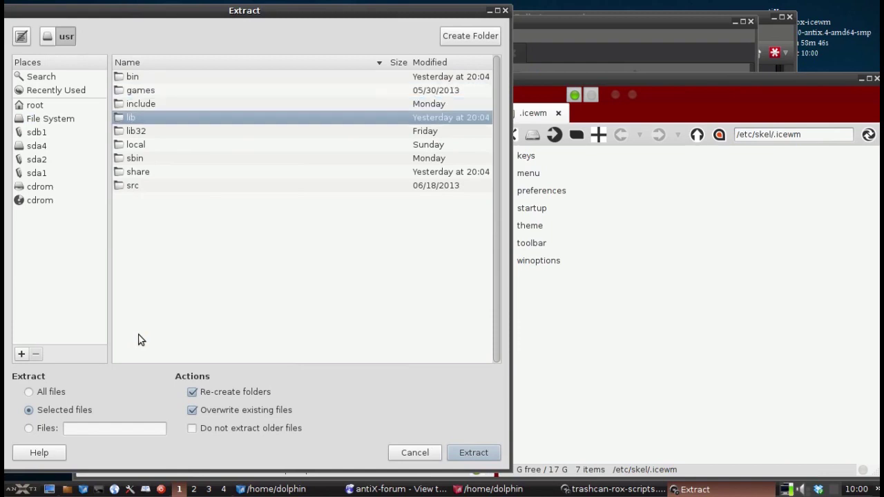
pyautogui.press('Return')
pyautogui.press('Down')
pyautogui.press('Up')
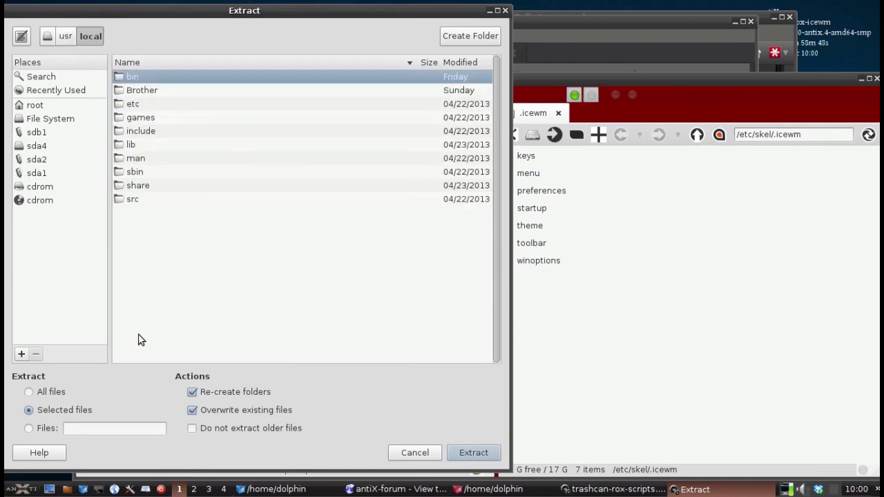
pyautogui.press('Return')
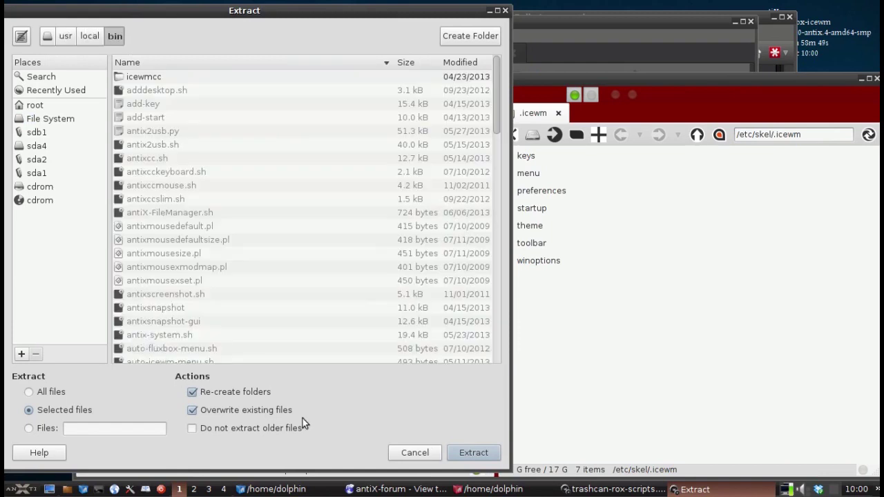
# Step: Extract the selected scripts into /usr/local/bin, and close the archive and the root file manager window
pyautogui.click(467, 452)
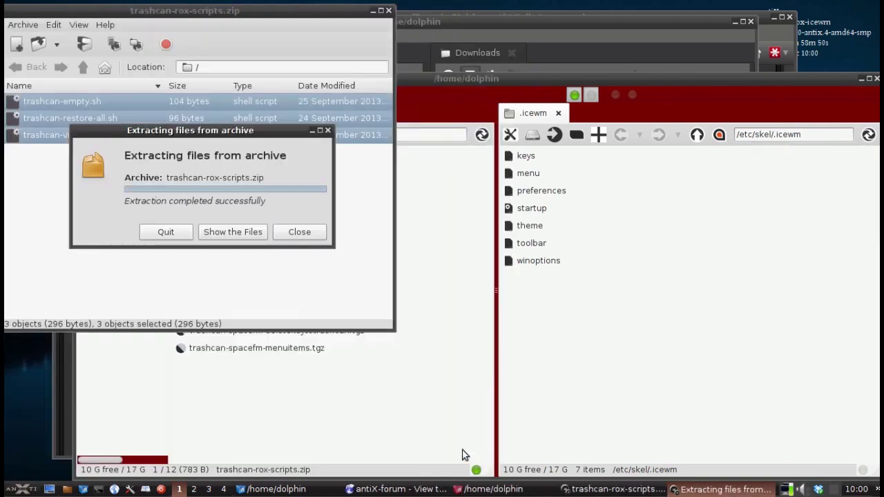
pyautogui.click(297, 232)
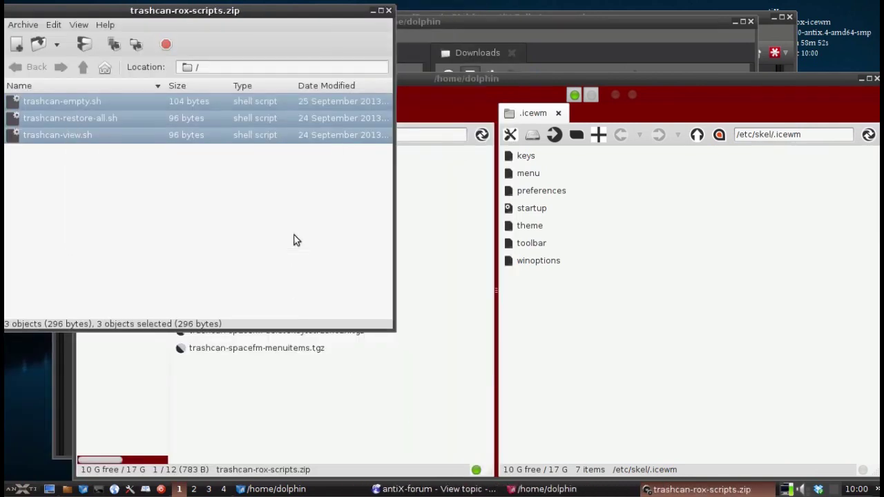
pyautogui.click(388, 13)
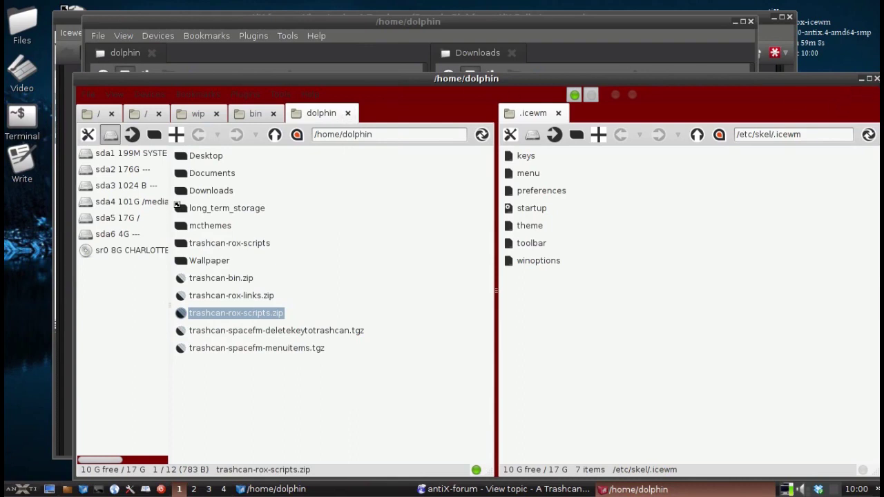
pyautogui.click(876, 79)
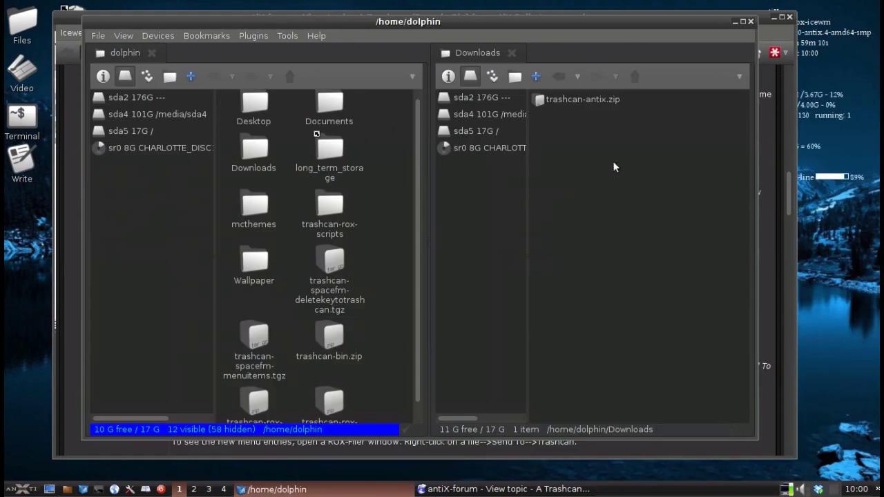
# Step: Extract all files from trashcan-bin.zip into the root of the home folder as the normal user and close the archive
pyautogui.click(320, 335)
pyautogui.rightClick(322, 336)
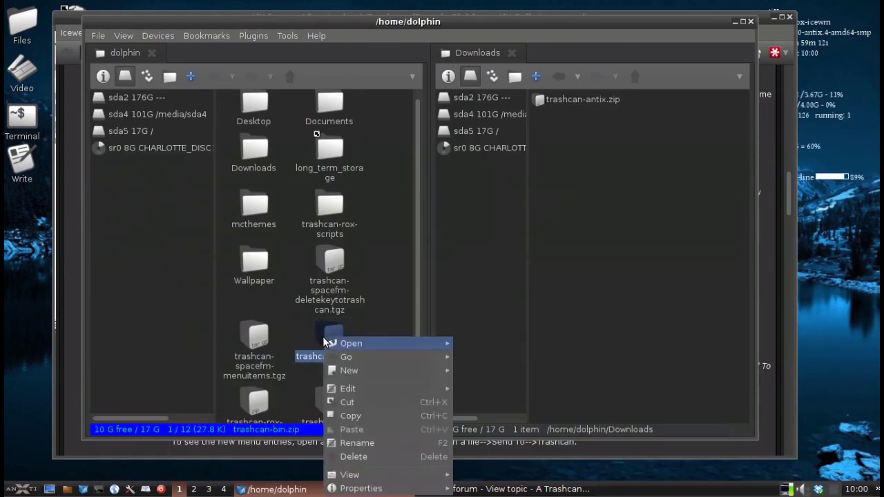
pyautogui.moveTo(322, 337)
pyautogui.click(507, 343)
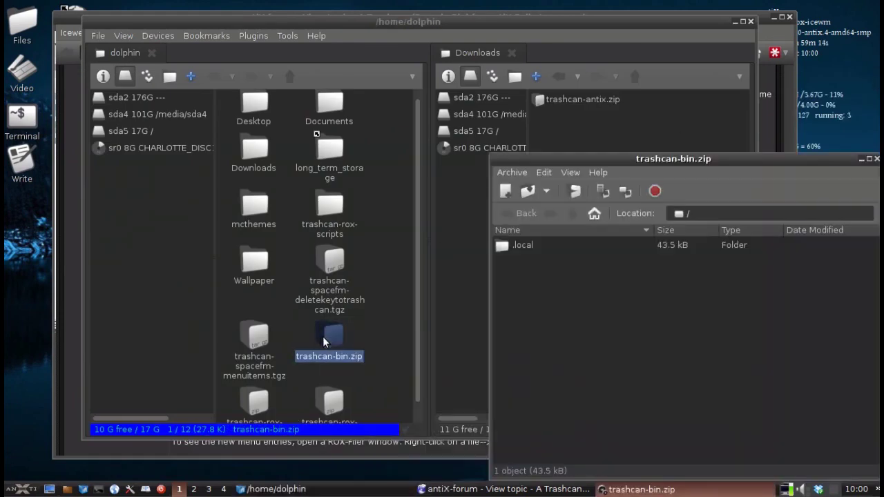
pyautogui.click(574, 193)
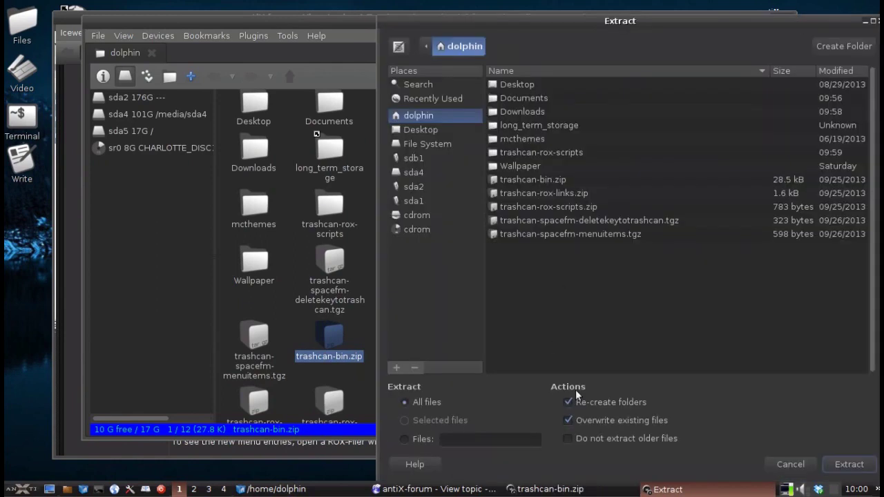
pyautogui.click(860, 469)
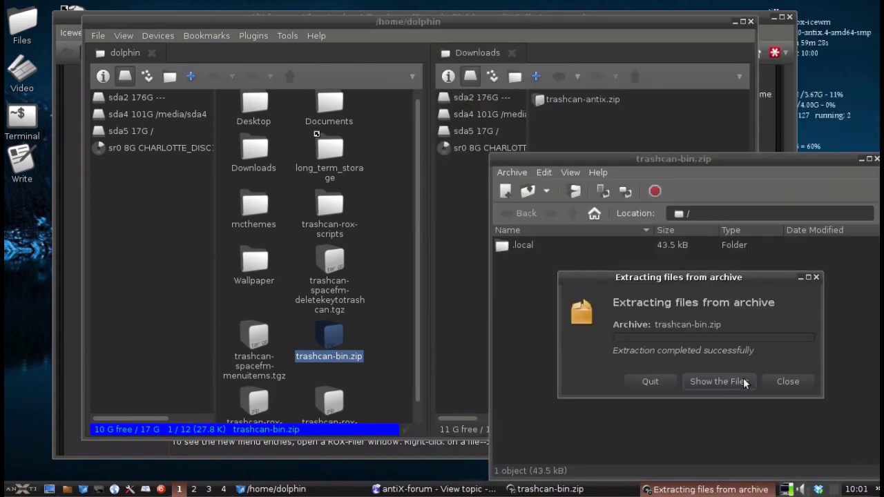
pyautogui.click(787, 381)
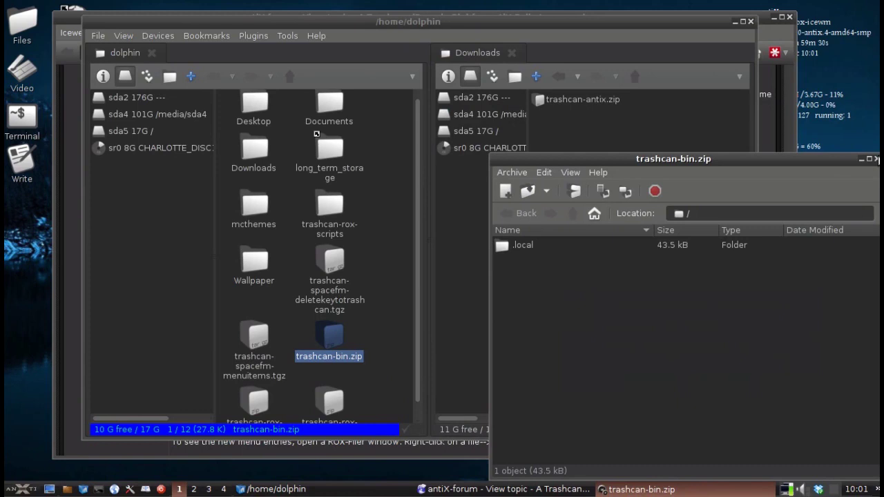
pyautogui.click(875, 159)
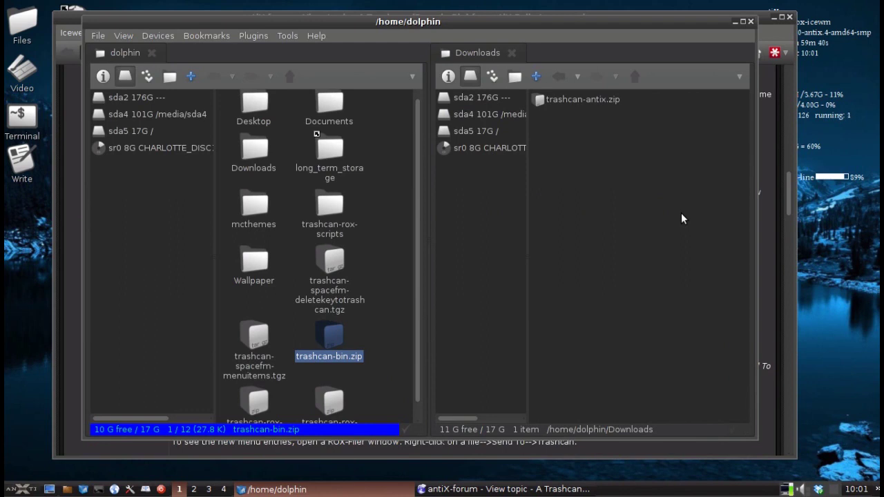
# Step: Check the forum guide's section on creating the ROX menu items and open trashcan-rox-links.zip from the home folder in Archive Manager
pyautogui.click(512, 490)
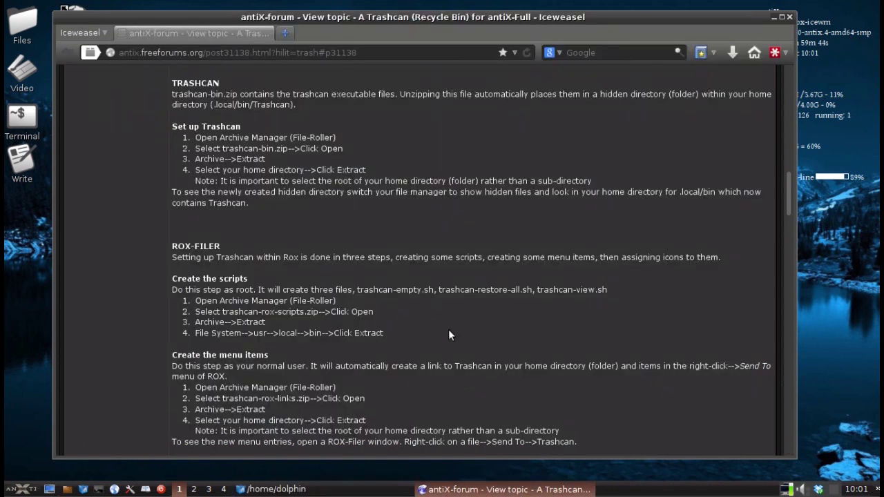
pyautogui.scroll(-5, 353, 278)
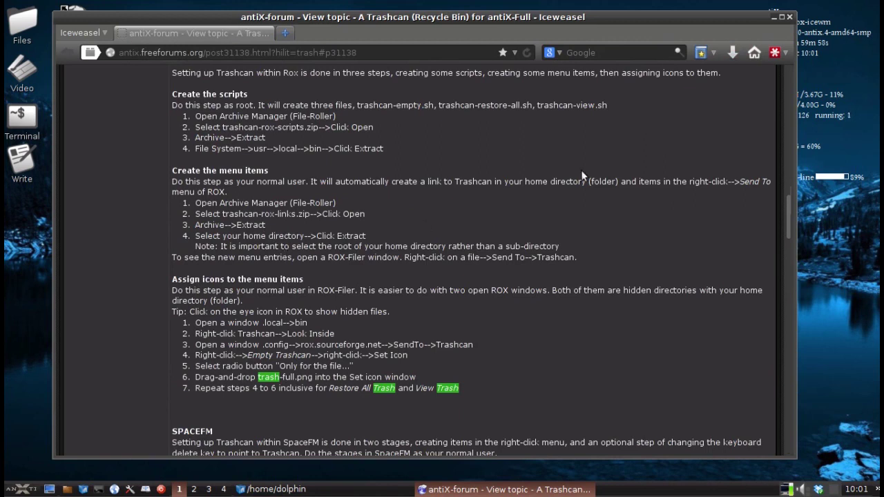
pyautogui.click(772, 20)
pyautogui.press('Down')
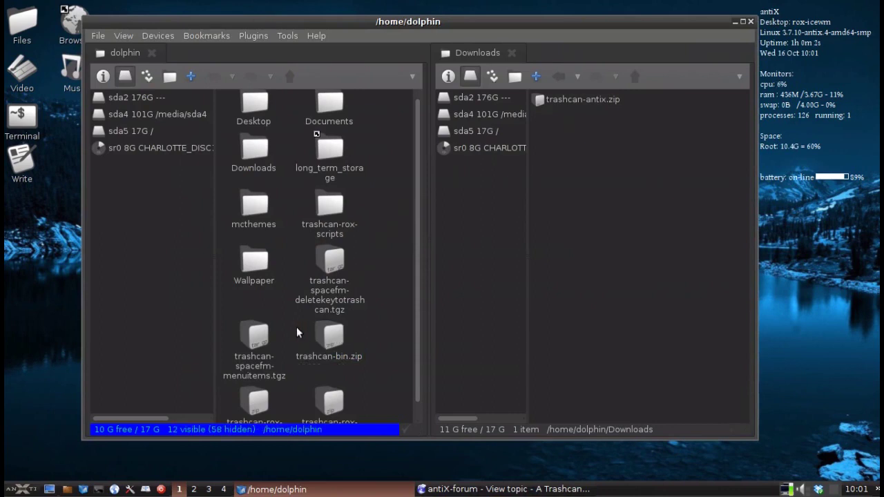
pyautogui.press('Left')
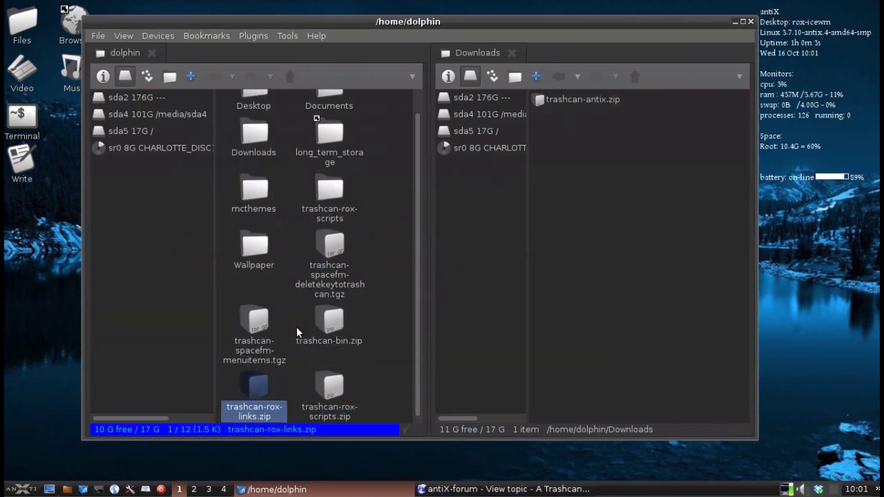
pyautogui.rightClick(262, 384)
pyautogui.press('Down')
pyautogui.press('Right')
pyautogui.press('Return')
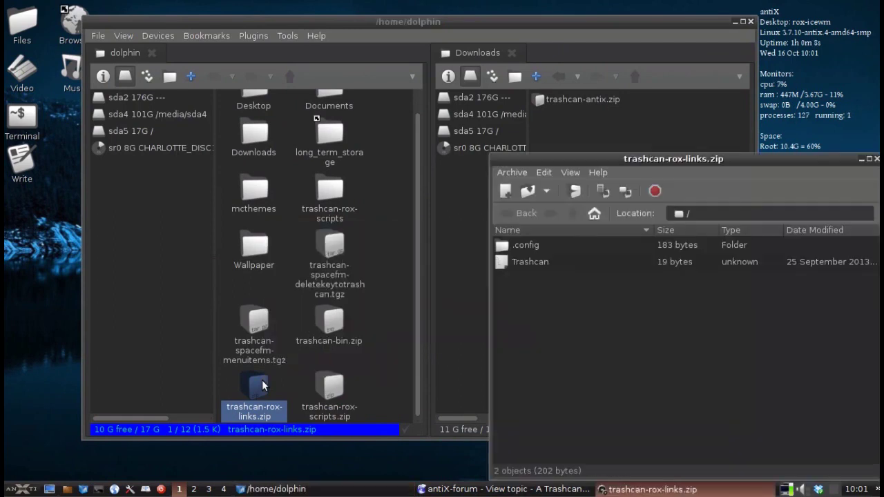
# Step: Extract the .config folder and Trashcan from trashcan-rox-links.zip into the root of the home folder and close the archive
pyautogui.click(534, 245)
pyautogui.press('Down')
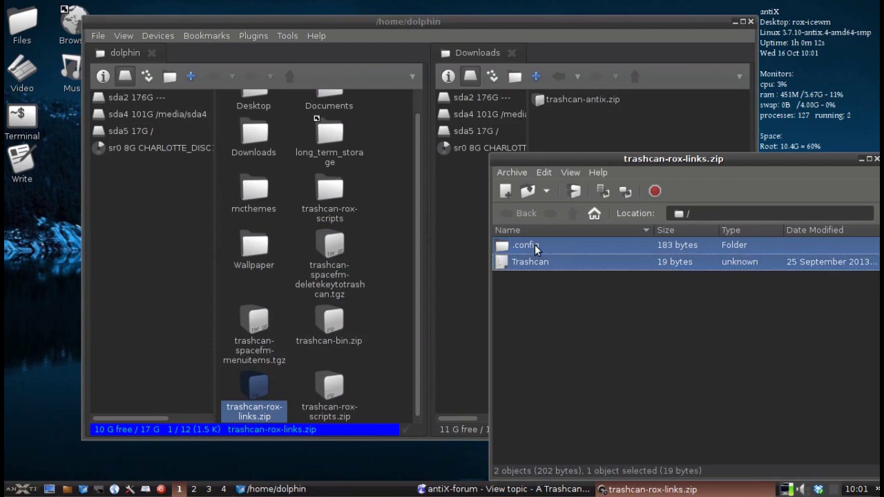
pyautogui.click(578, 188)
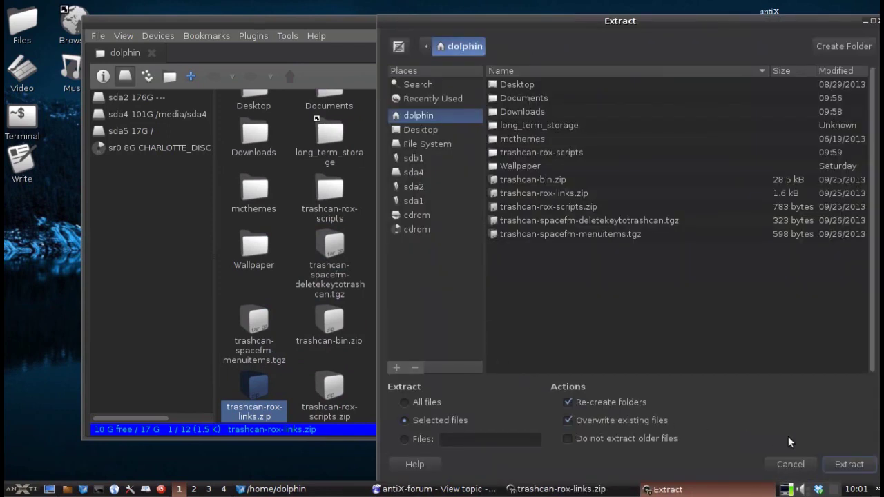
pyautogui.click(848, 464)
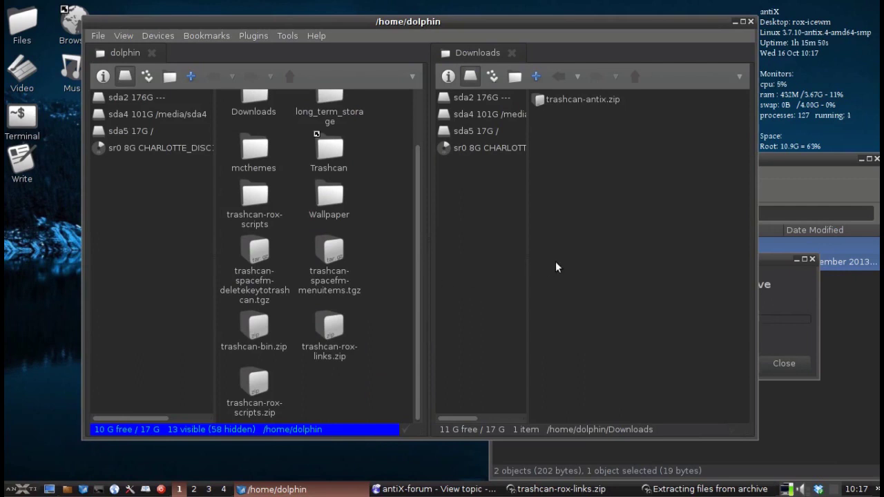
pyautogui.click(762, 259)
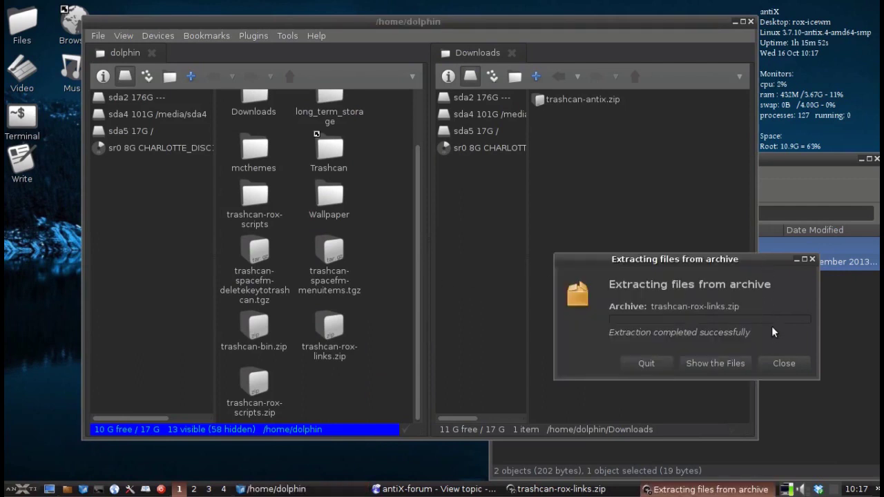
pyautogui.click(775, 365)
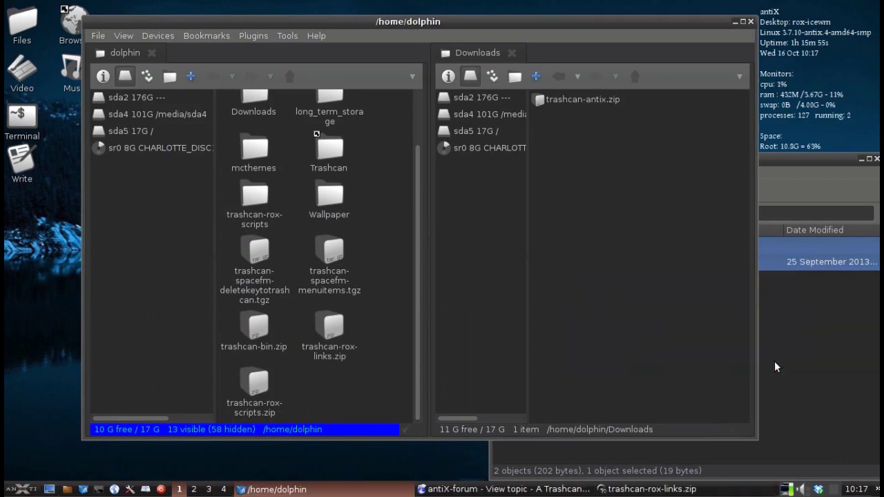
pyautogui.click(827, 156)
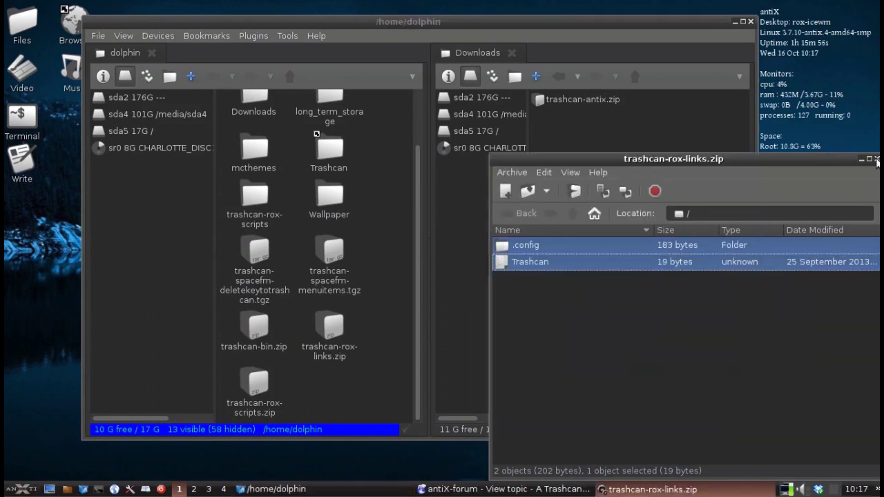
pyautogui.click(877, 159)
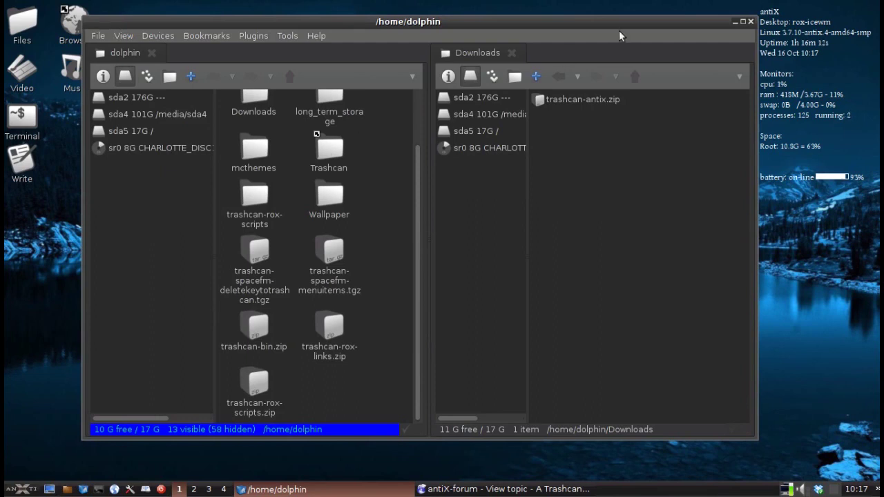
# Step: Close the two-pane file manager window and open the home folder in ROX-Filer
pyautogui.click(751, 21)
pyautogui.click(67, 489)
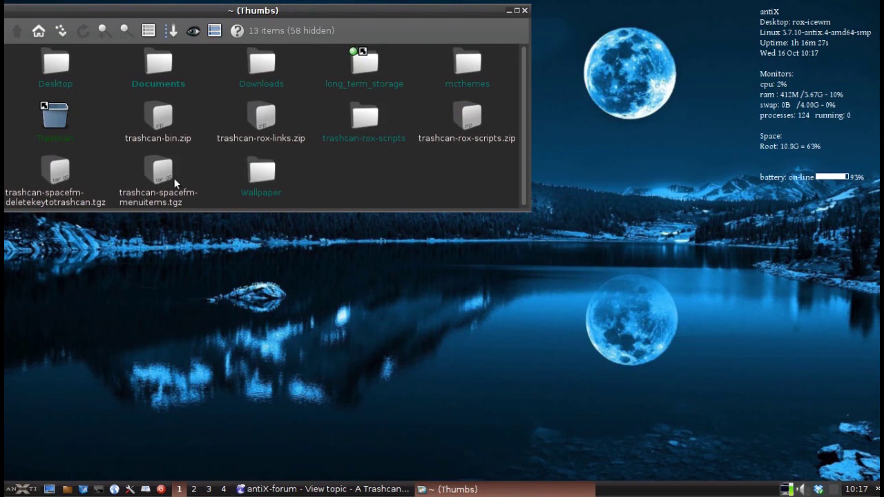
pyautogui.click(152, 174)
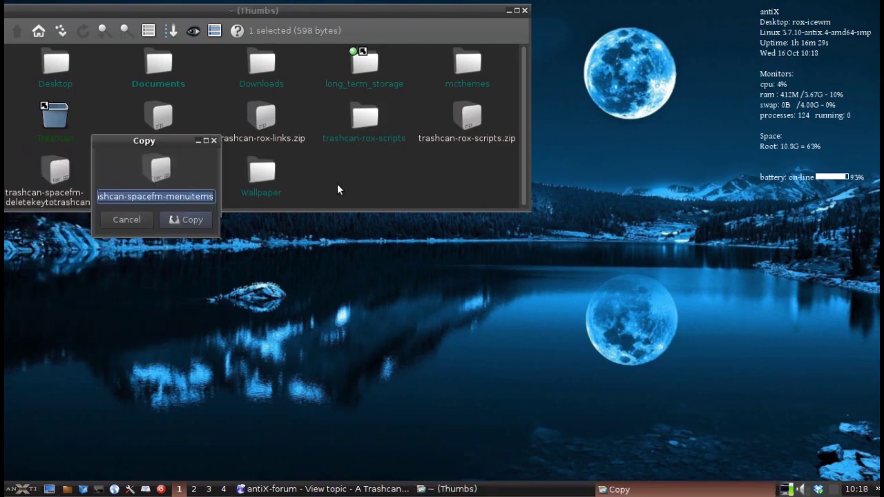
pyautogui.press('Escape')
pyautogui.click(228, 174)
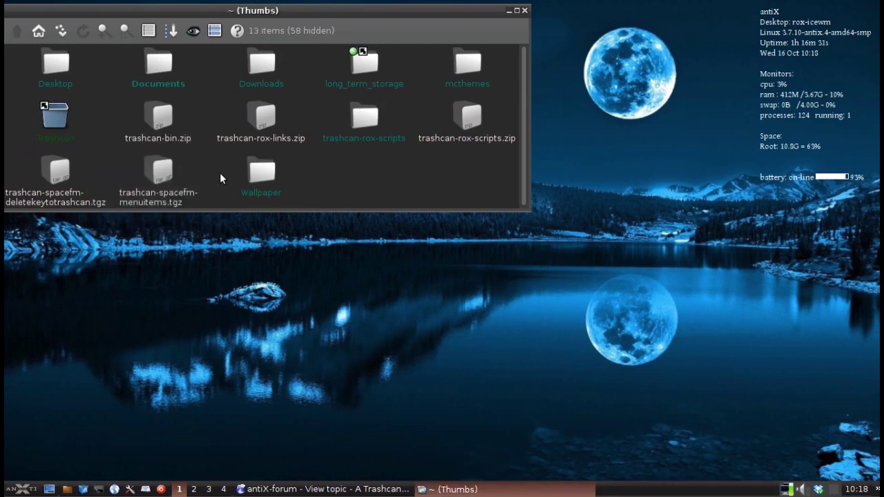
pyautogui.rightClick(167, 172)
pyautogui.click(167, 173)
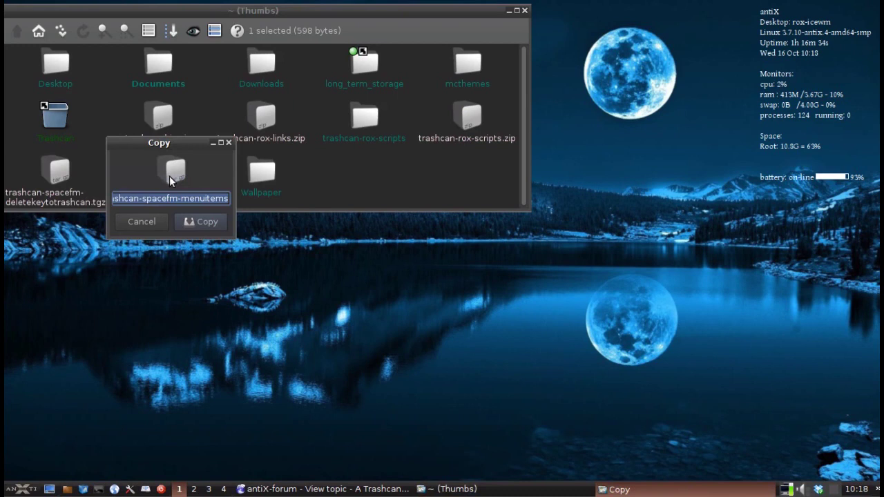
pyautogui.press('Escape')
pyautogui.rightClick(169, 176)
pyautogui.click(170, 176)
pyautogui.press('Escape')
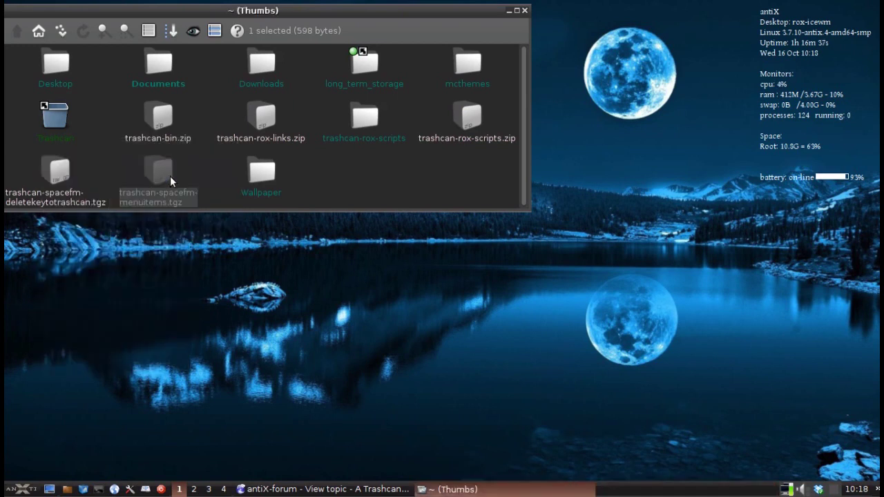
# Step: Try to send trashcan-spacefm-menuitems.tgz to the Trashcan with the Add To Trashcan entry of Send To
pyautogui.rightClick(157, 176)
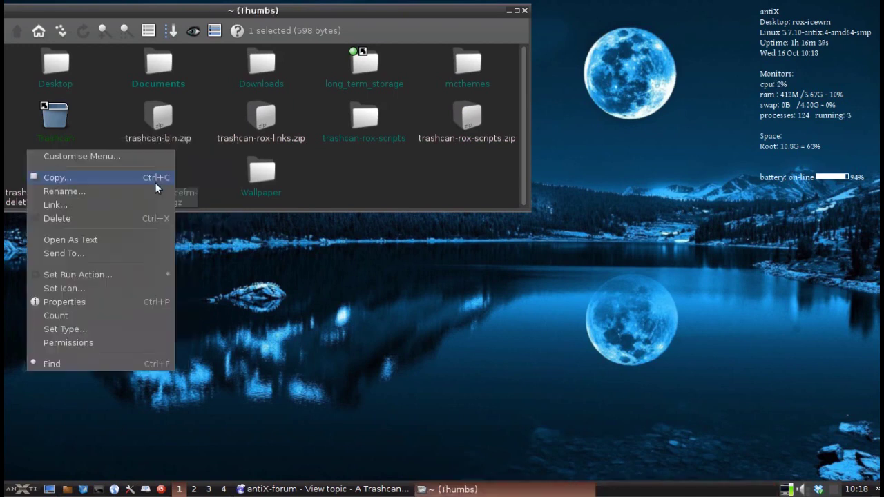
pyautogui.click(68, 253)
pyautogui.moveTo(72, 258)
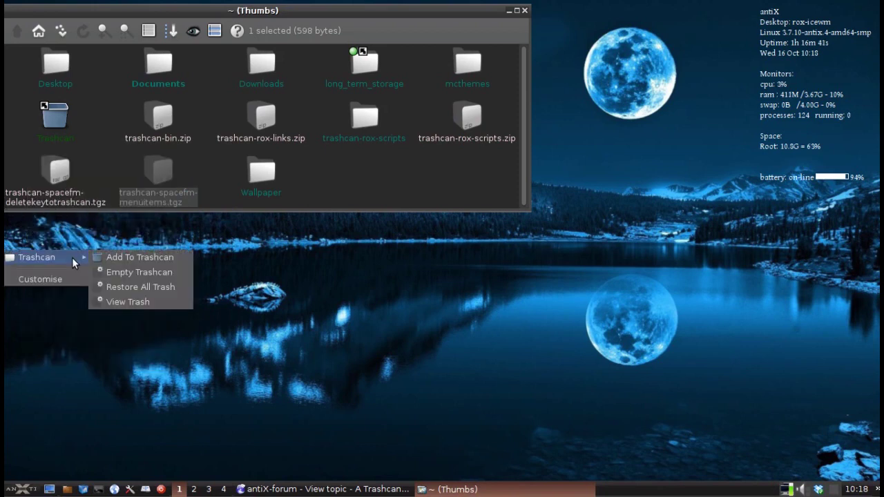
pyautogui.click(145, 263)
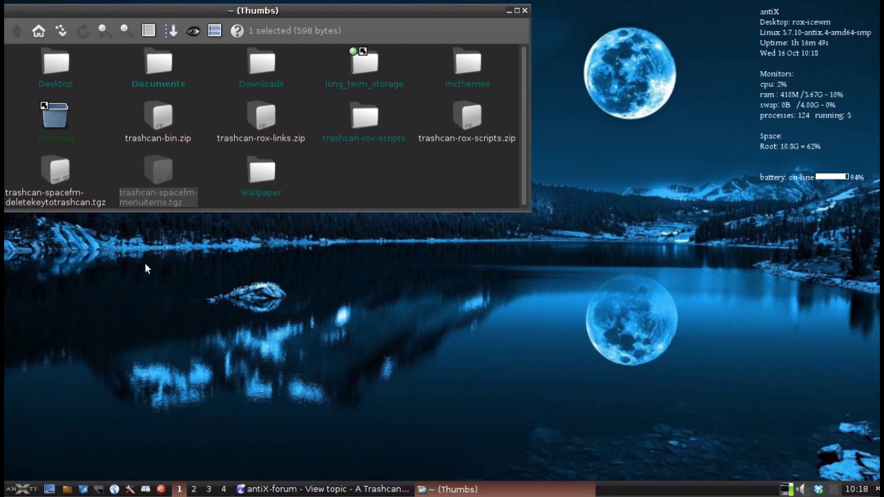
pyautogui.rightClick(165, 178)
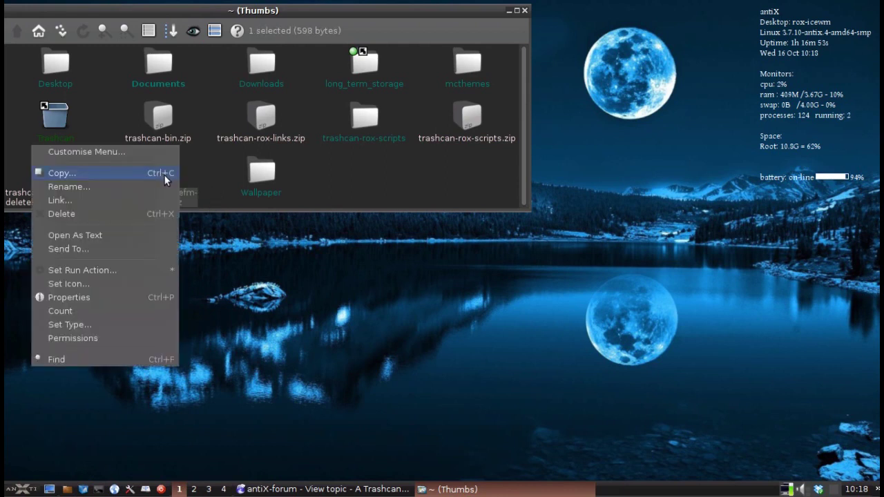
pyautogui.click(167, 177)
pyautogui.press('Escape')
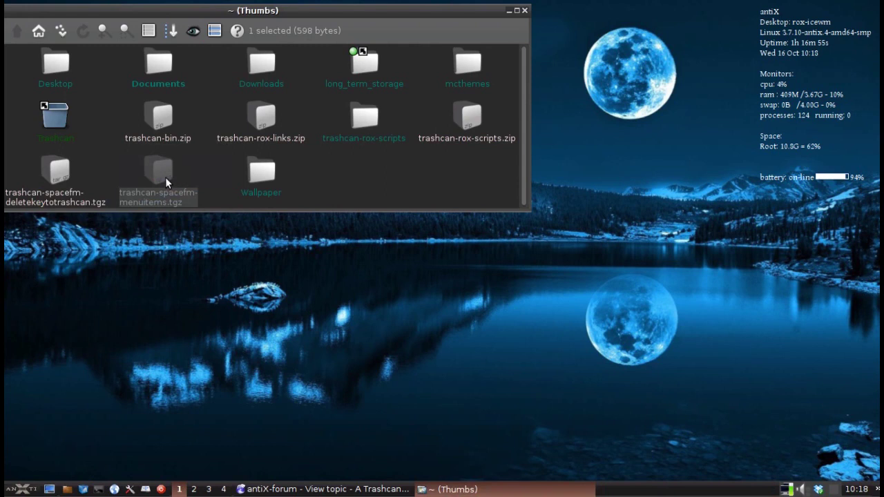
pyautogui.rightClick(163, 176)
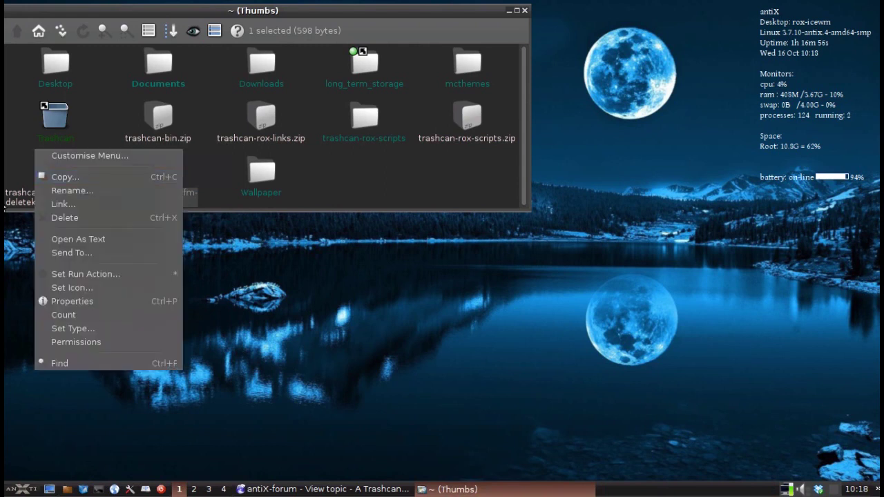
pyautogui.click(103, 254)
pyautogui.moveTo(114, 257)
pyautogui.click(163, 260)
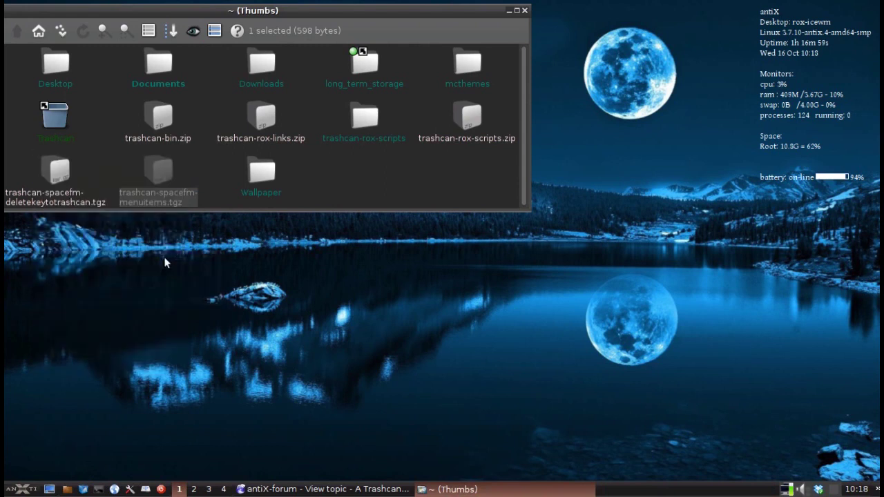
# Step: Check the Trashcan's contents and put trashcan-spacefm-menuitems.tgz from the home folder into the Trashcan
pyautogui.click(58, 120)
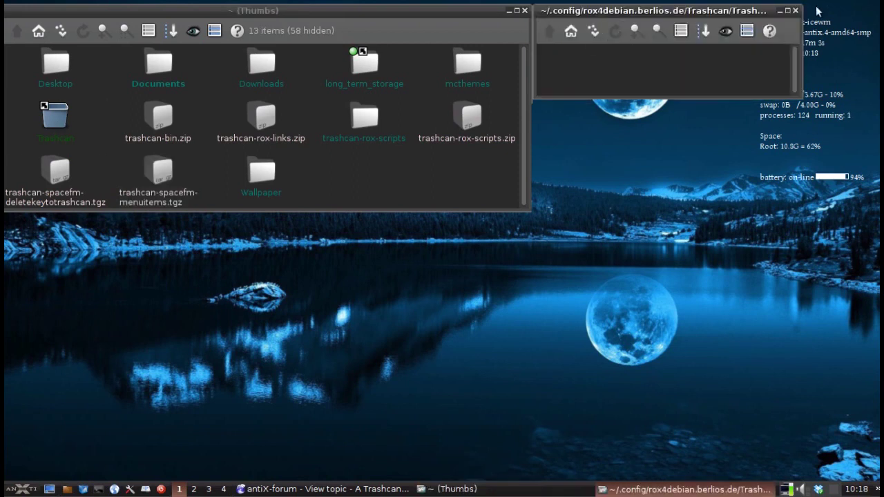
pyautogui.click(795, 11)
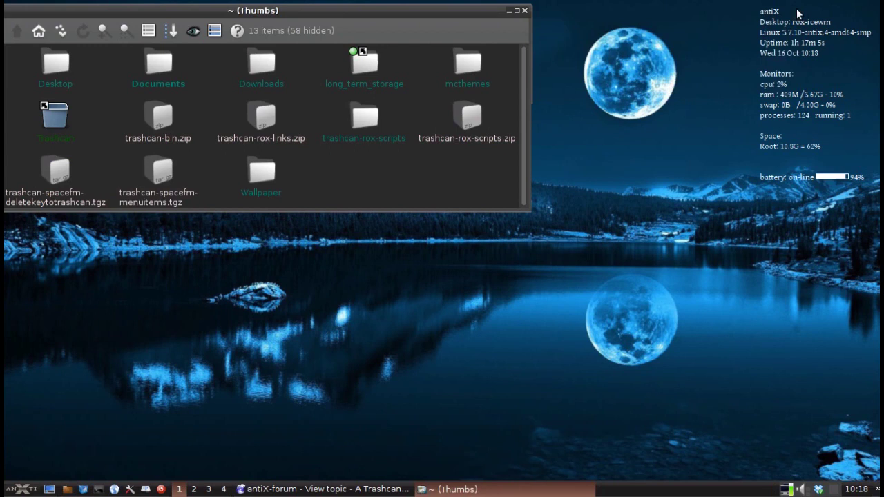
pyautogui.moveTo(171, 180); pyautogui.dragTo(58, 121)
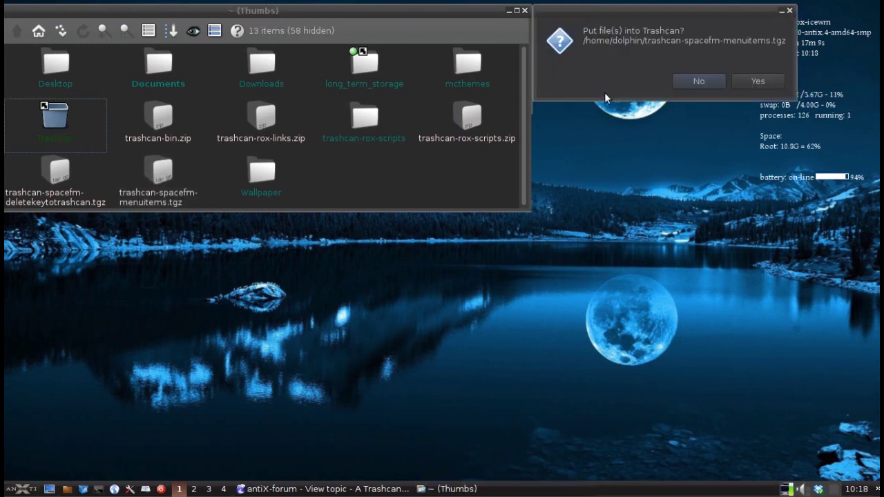
pyautogui.click(748, 76)
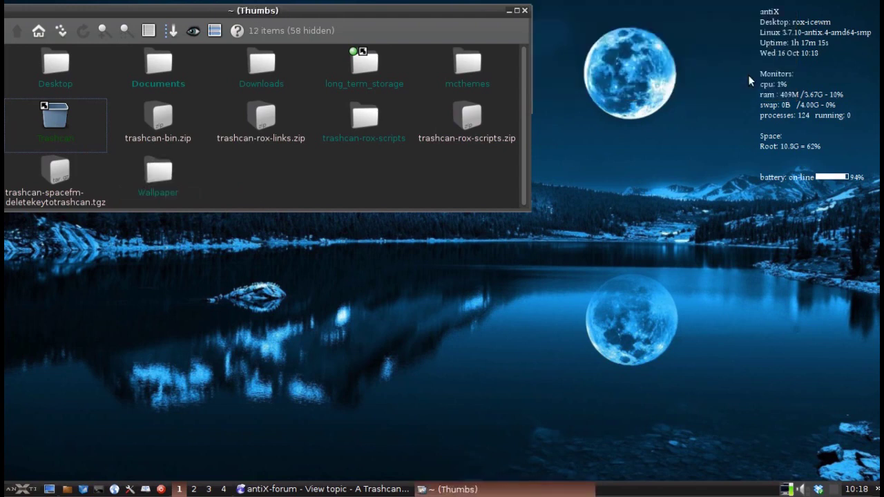
# Step: Open the Trashcan, start deleting the trashed trashcan-spacefm-menuitems.tgz, and decline the deletion
pyautogui.click(57, 126)
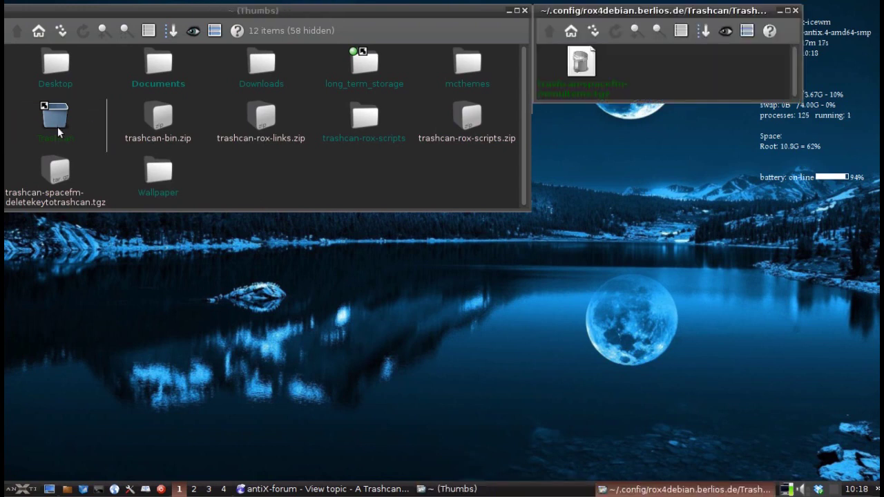
pyautogui.rightClick(580, 65)
pyautogui.click(572, 43)
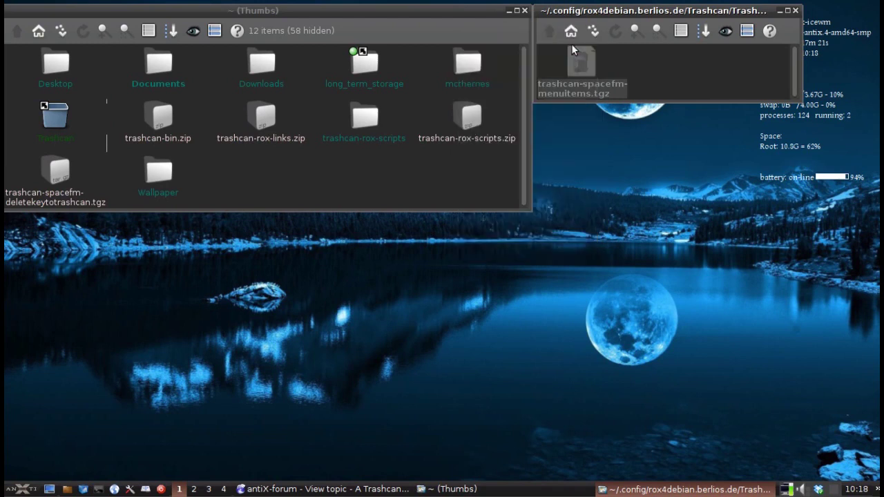
pyautogui.click(570, 35)
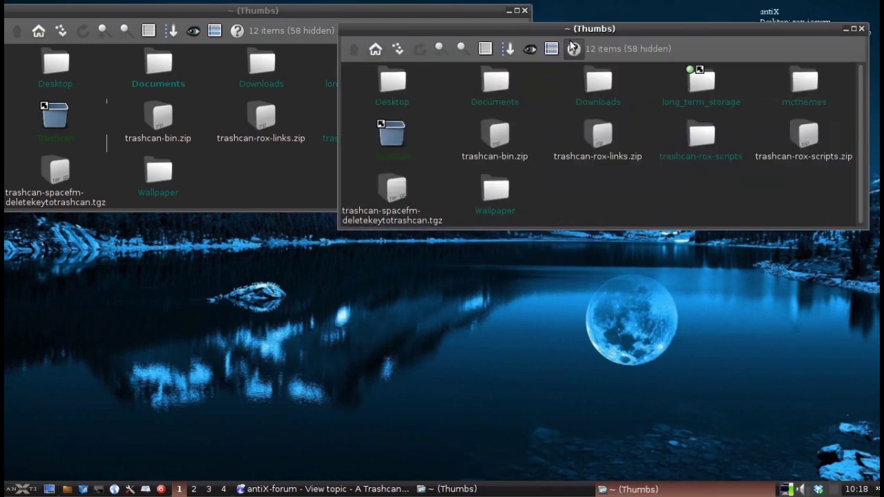
pyautogui.click(846, 28)
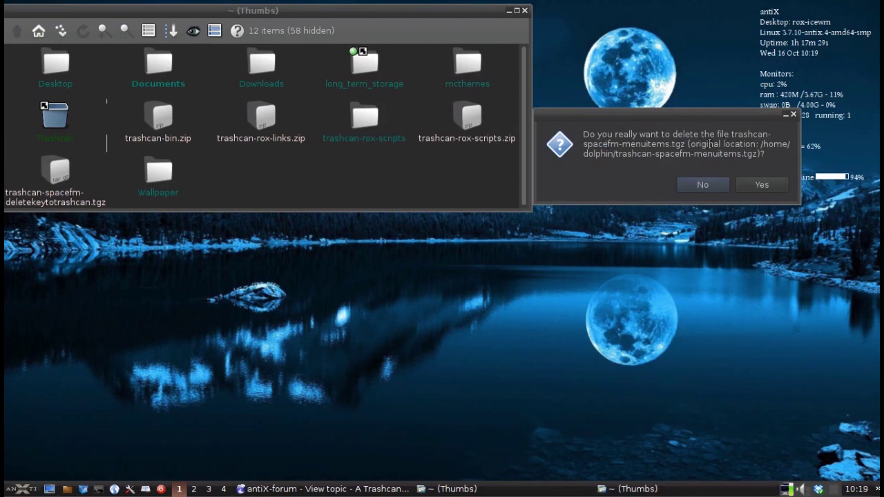
pyautogui.click(700, 185)
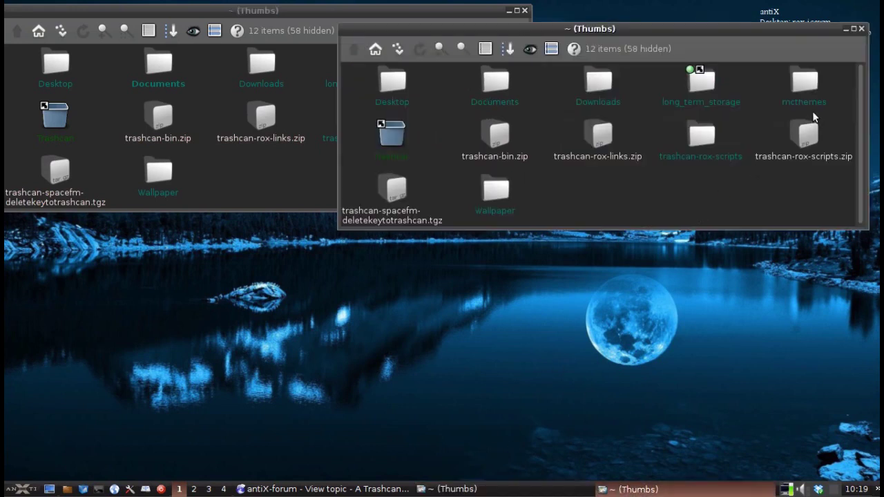
# Step: Restore trashcan-spacefm-menuitems.tgz from the Trashcan to the home folder and close the Trashcan window
pyautogui.click(389, 136)
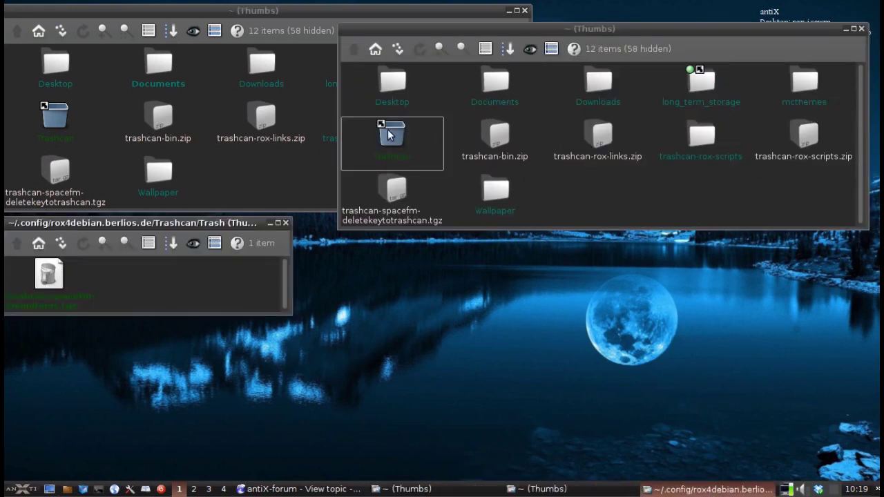
pyautogui.rightClick(97, 280)
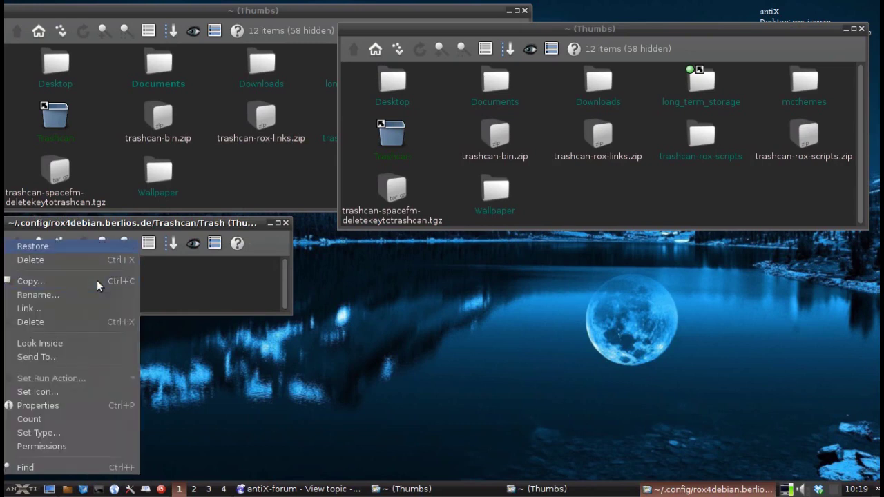
pyautogui.press('Return')
pyautogui.click(527, 310)
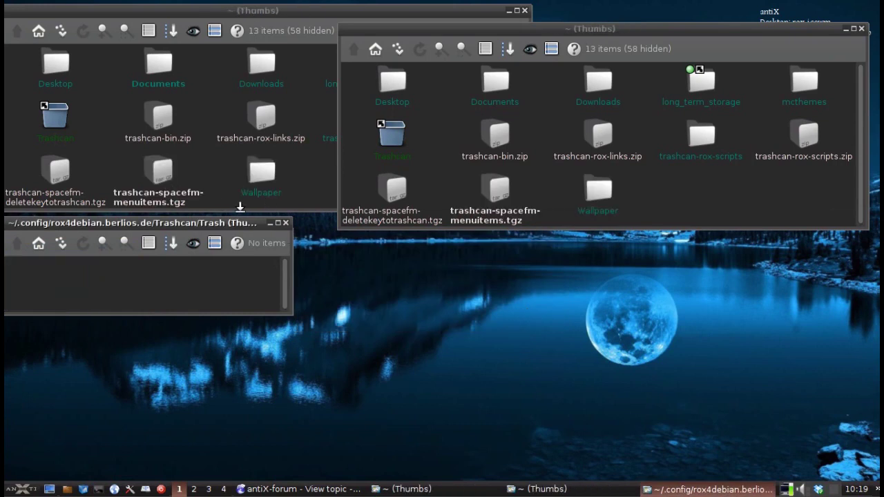
pyautogui.click(285, 222)
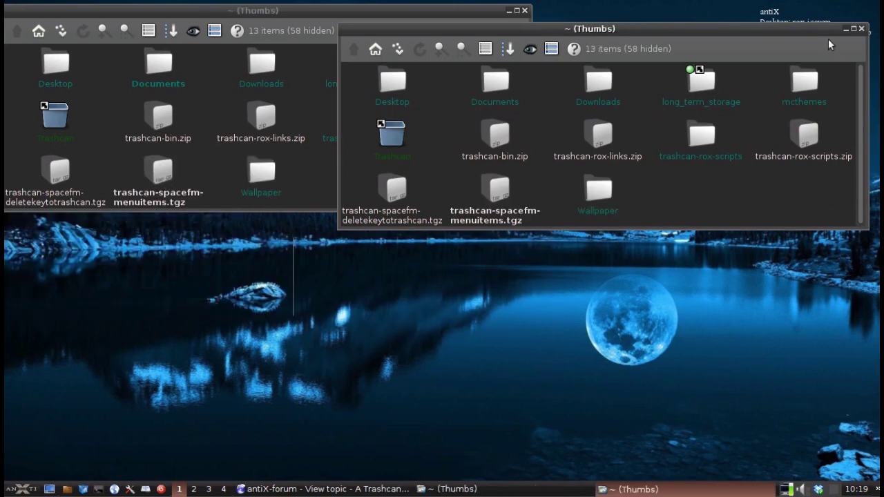
# Step: Put trashcan-spacefm-deletekeytotrashcan.tgz and trashcan-spacefm-menuitems.tgz into the Trashcan together with the Add To Trashcan entry of Send To
pyautogui.moveTo(550, 212); pyautogui.dragTo(351, 179)
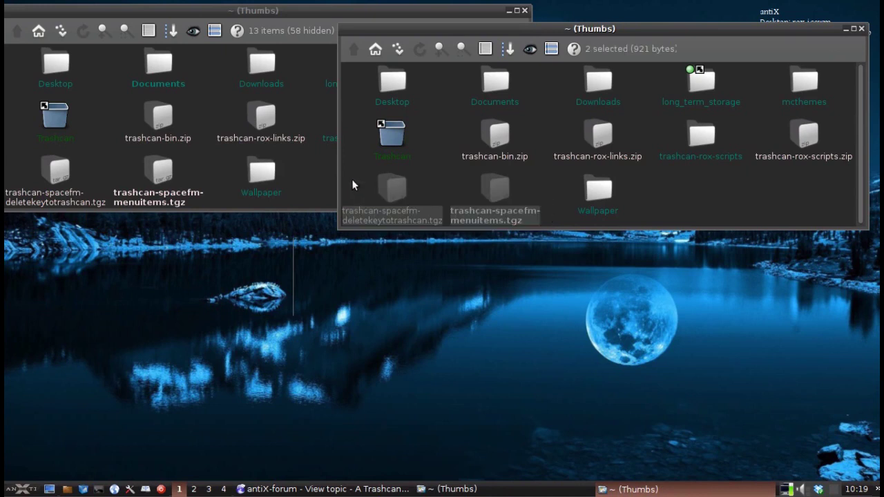
pyautogui.rightClick(352, 179)
pyautogui.press('Down')
pyautogui.press('Down')
pyautogui.press('Down')
pyautogui.press('Down')
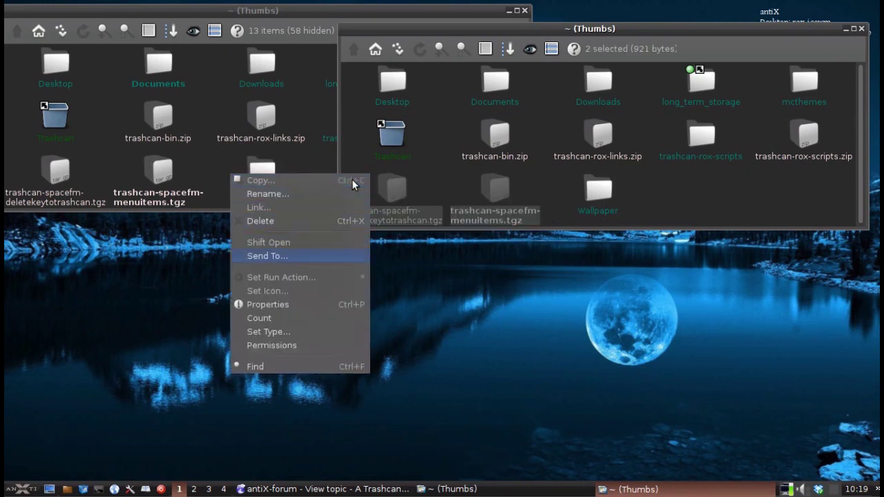
pyautogui.press('Return')
pyautogui.moveTo(353, 181)
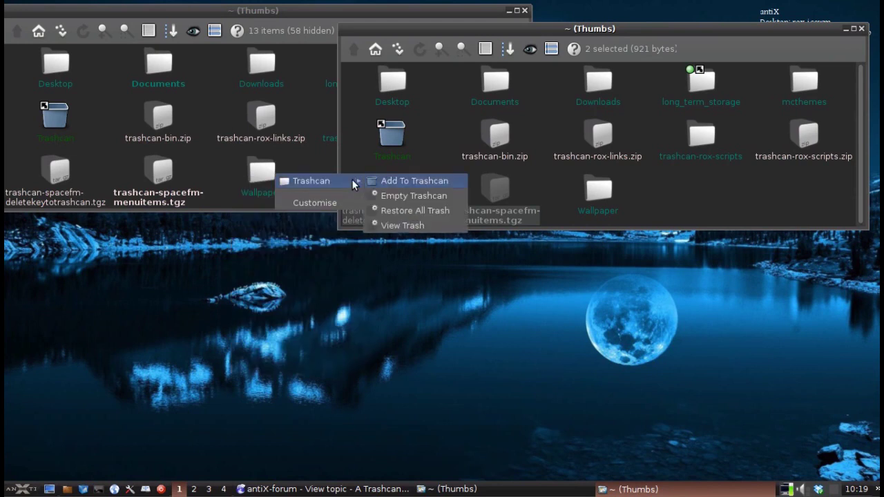
pyautogui.press('Return')
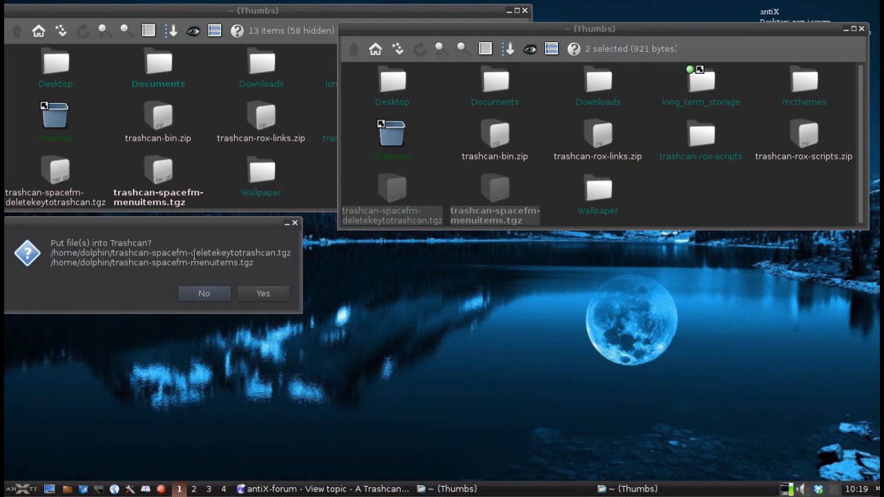
pyautogui.click(278, 294)
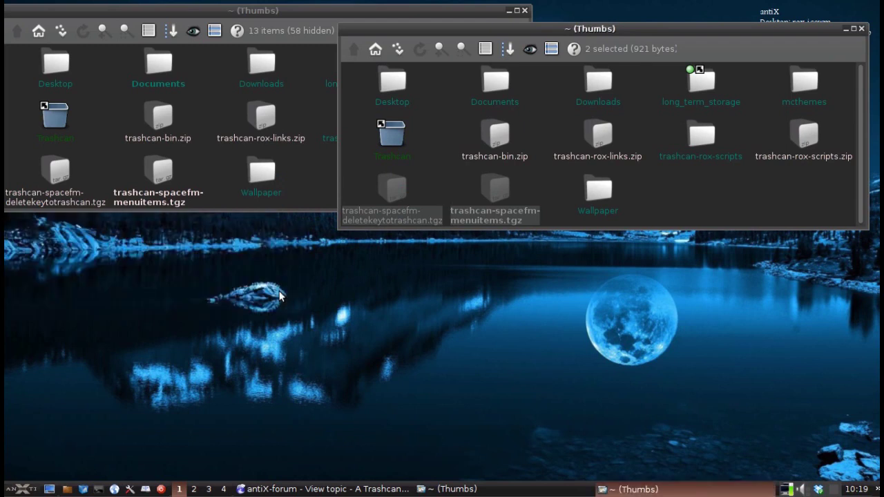
# Step: Open the Trashcan, start restoring only trashcan-spacefm-menuitems.tgz, and decline the restore
pyautogui.click(51, 109)
pyautogui.moveTo(217, 297); pyautogui.dragTo(205, 269)
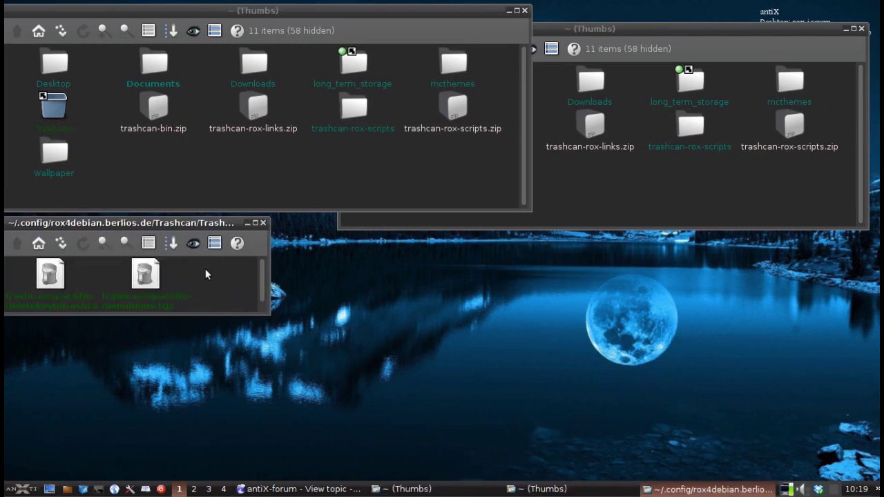
pyautogui.doubleClick(139, 284)
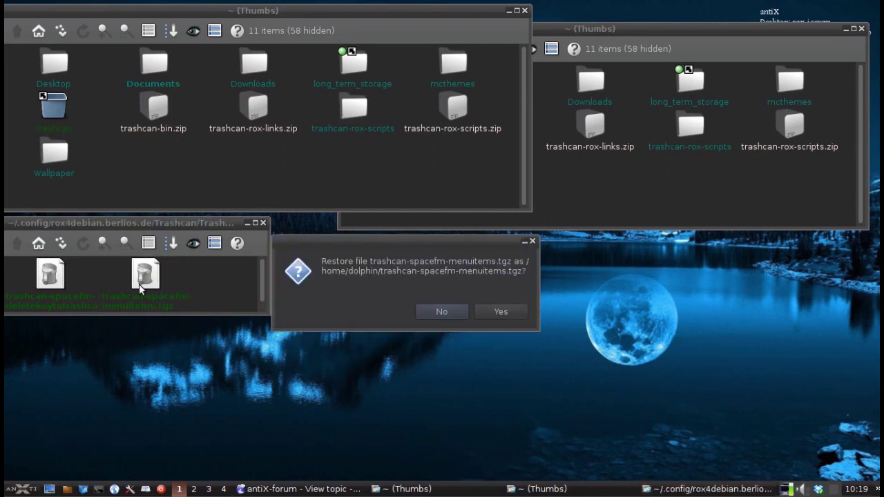
pyautogui.click(448, 310)
# Step: Restore both trashed files at once with the Restore All Trash entry of Send To, and close the Trashcan window
pyautogui.moveTo(215, 309); pyautogui.dragTo(28, 267)
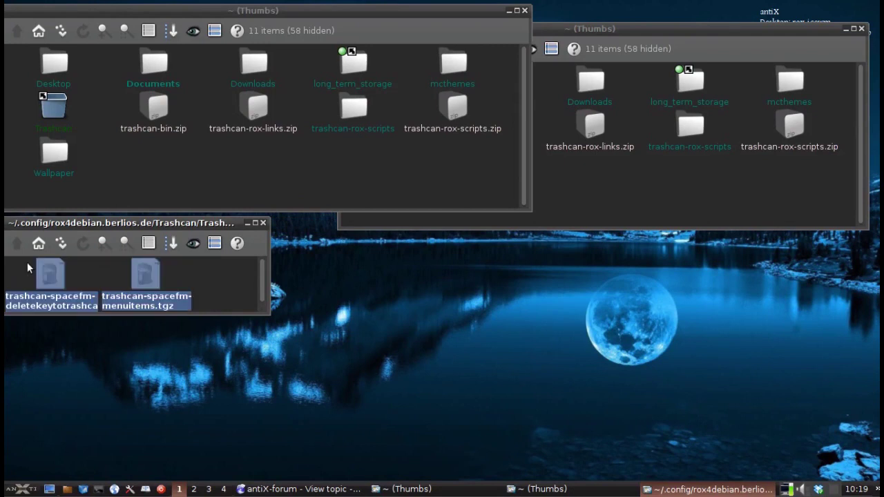
pyautogui.rightClick(28, 267)
pyautogui.press('Down')
pyautogui.press('Down')
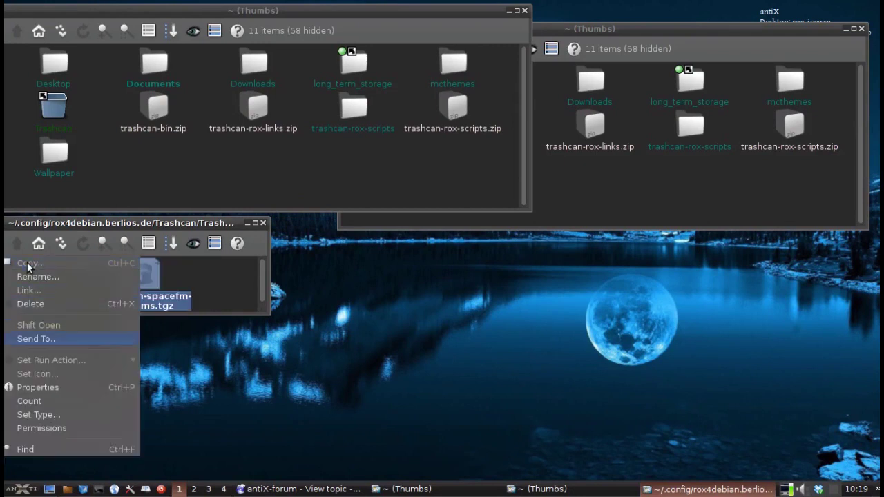
pyautogui.press('Return')
pyautogui.press('Right')
pyautogui.press('Down')
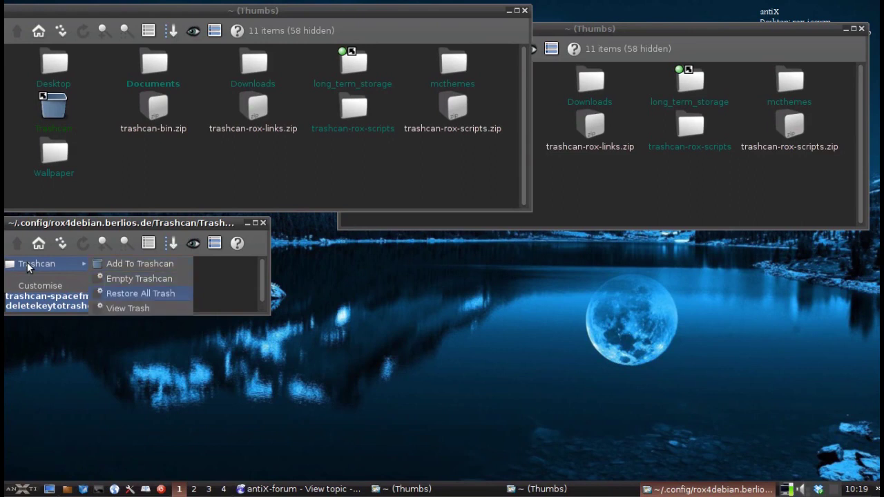
pyautogui.press('Return')
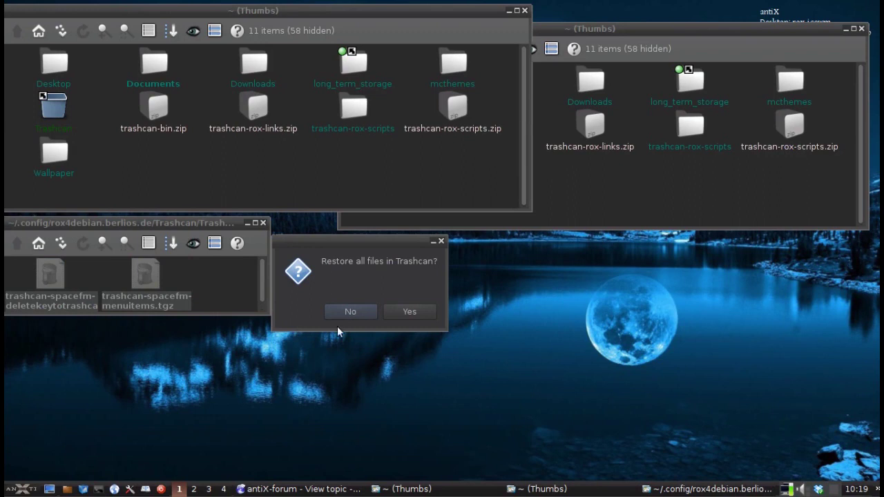
pyautogui.click(410, 311)
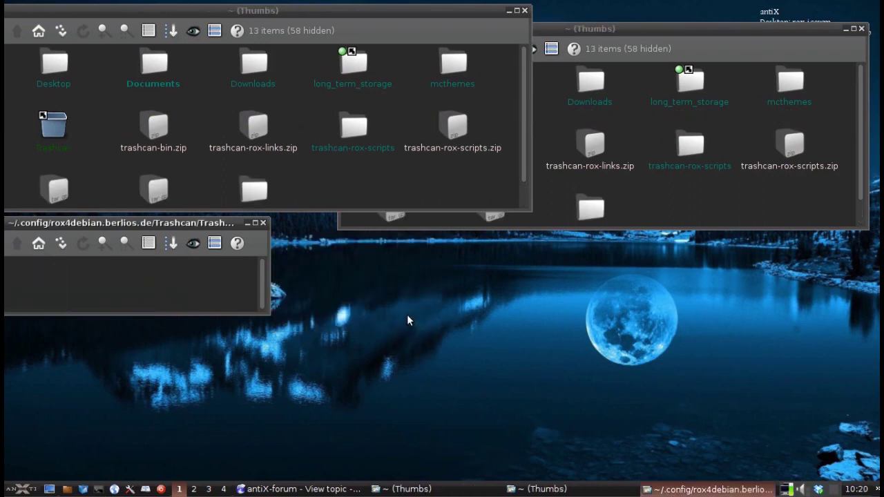
pyautogui.click(263, 223)
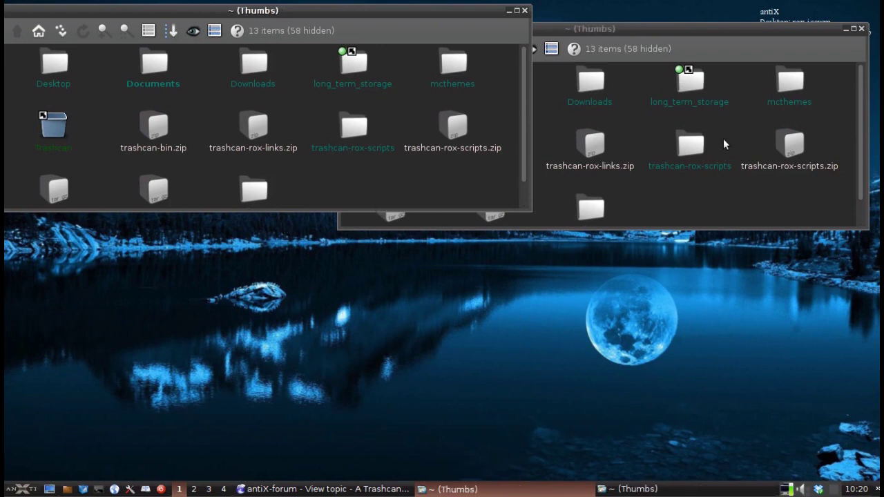
# Step: Place the home folder's Trashcan link on the desktop's lower right area and close both home folder windows
pyautogui.click(861, 28)
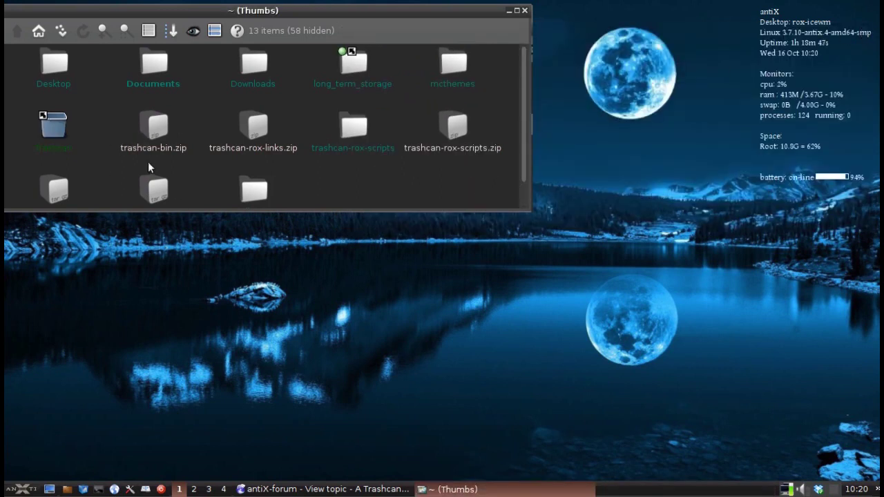
pyautogui.moveTo(57, 134); pyautogui.dragTo(792, 419)
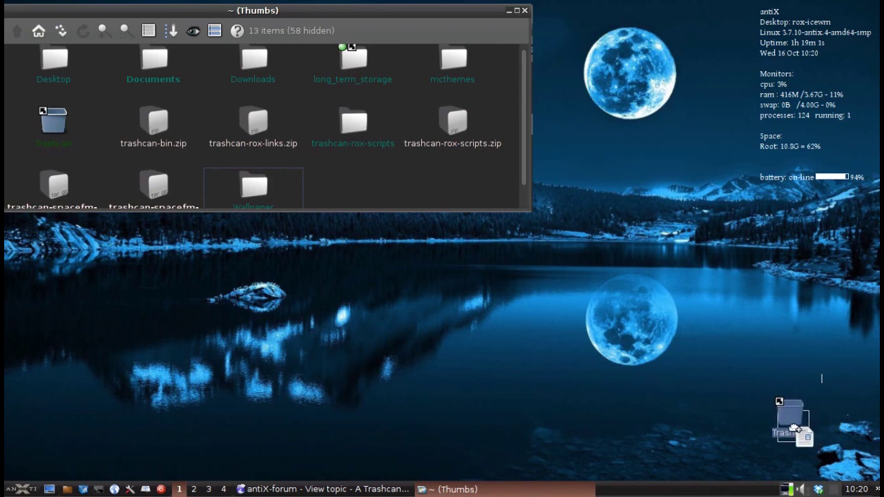
pyautogui.moveTo(815, 446); pyautogui.dragTo(815, 446)
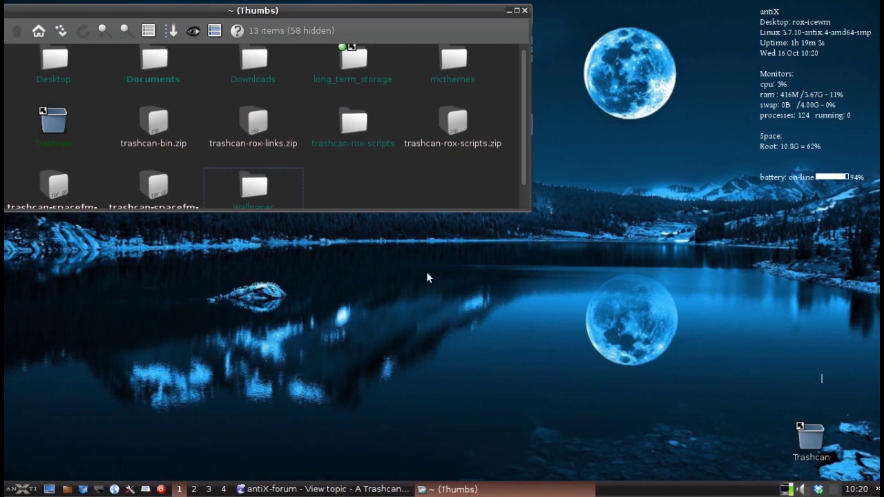
pyautogui.click(525, 11)
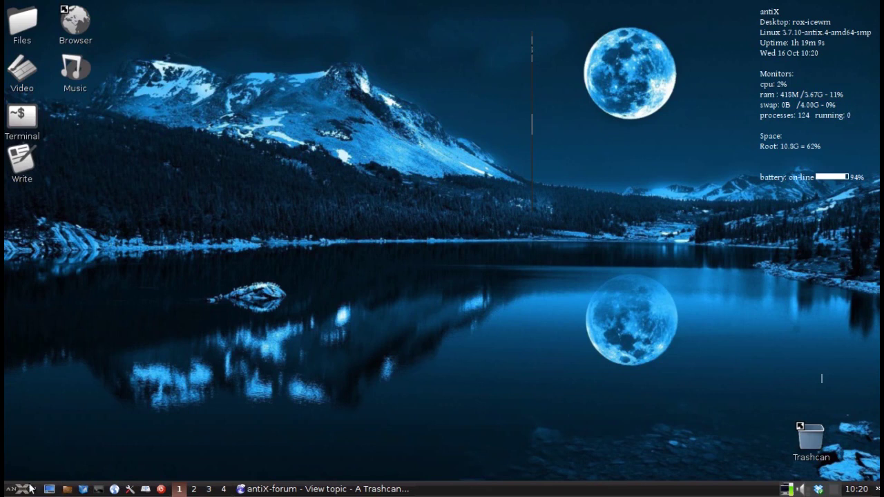
# Step: Switch to SpaceFM, drop trashcan-spacefm-menuitems.tgz onto the desktop Trashcan, decline trashing it, and clear the selection
pyautogui.click(83, 490)
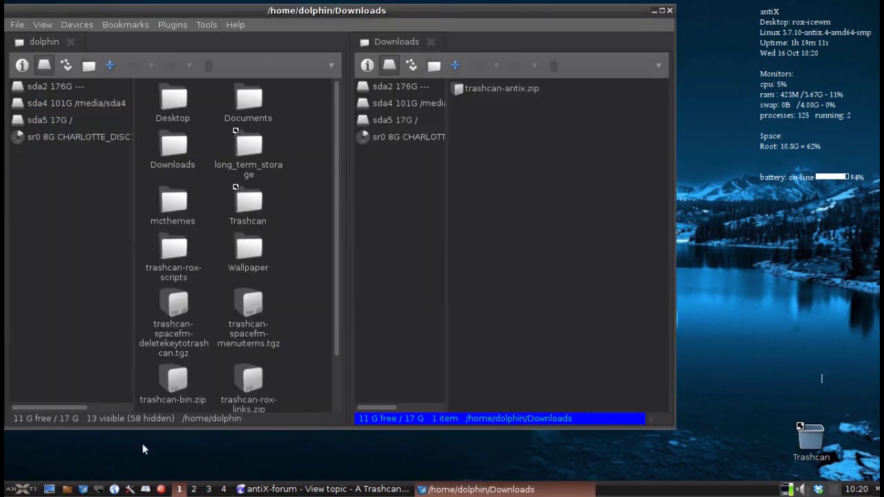
pyautogui.moveTo(249, 321); pyautogui.dragTo(810, 432)
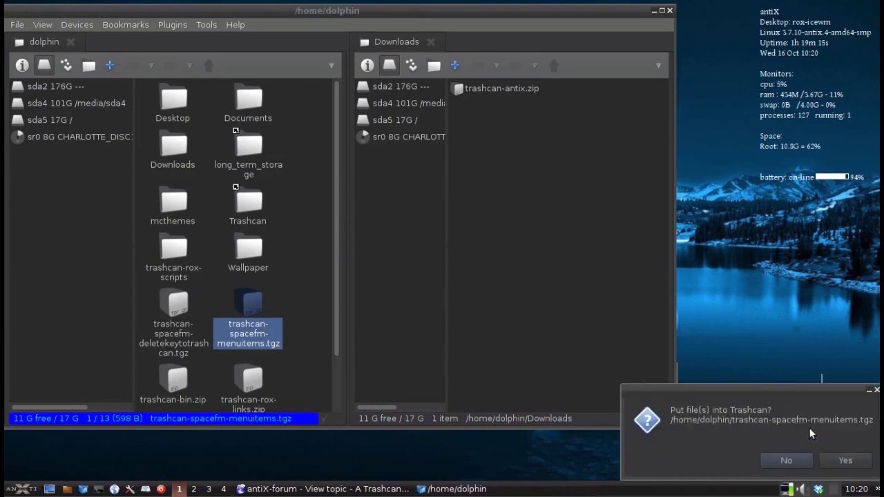
pyautogui.click(803, 462)
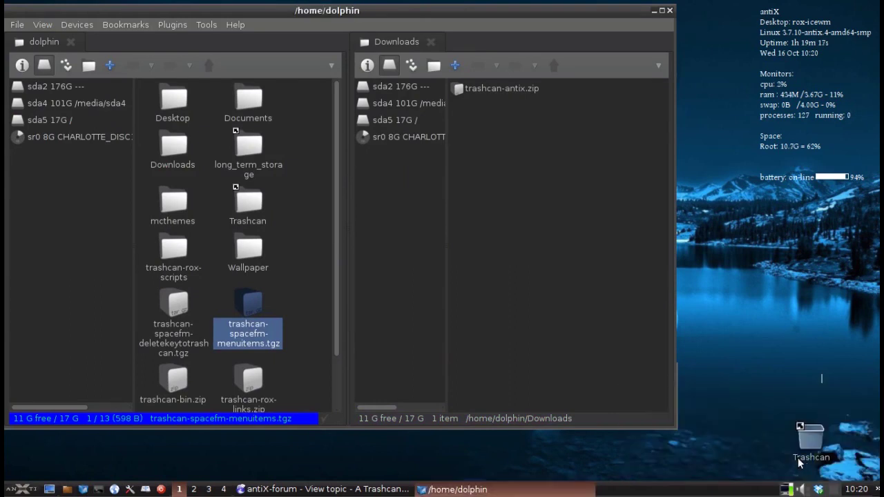
pyautogui.click(299, 301)
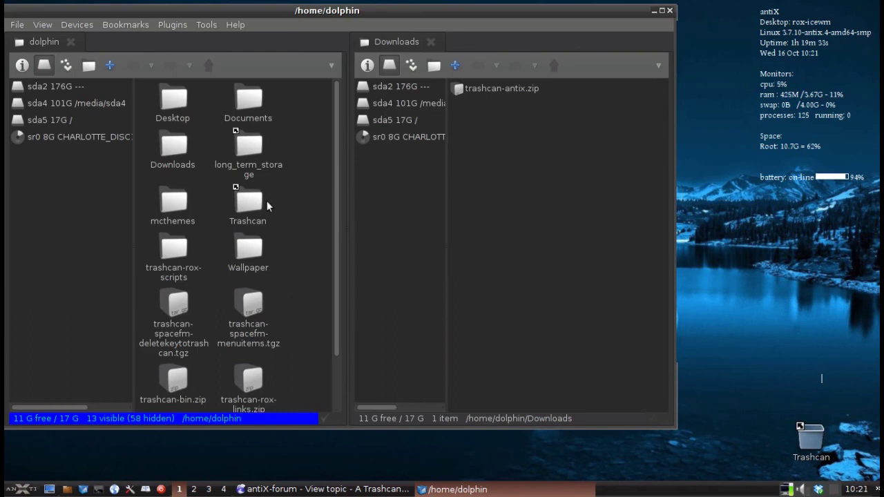
# Step: Copy the plugin file trashcan-spacefm-menuitems.tgz from the home folder to the design clipboard
pyautogui.click(168, 26)
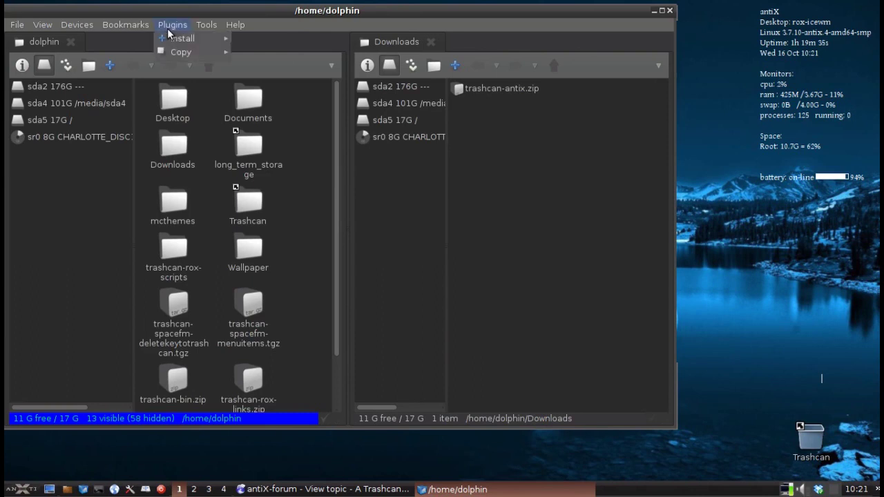
pyautogui.moveTo(182, 52)
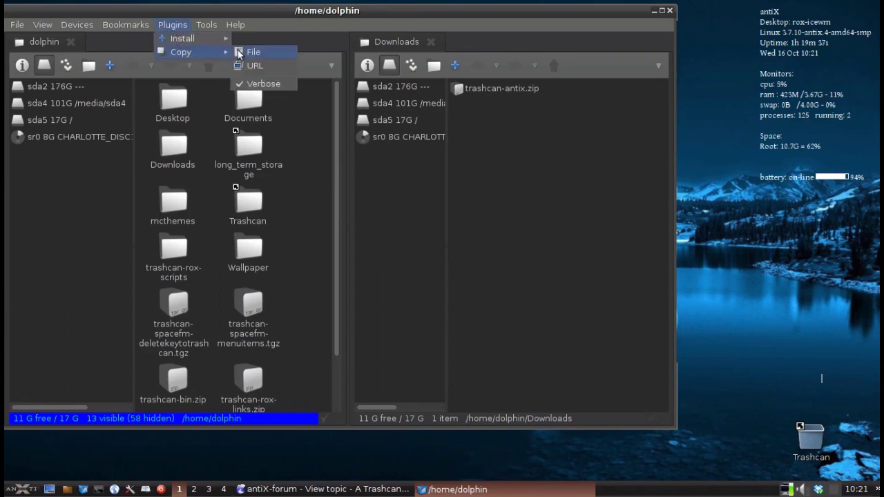
pyautogui.click(243, 52)
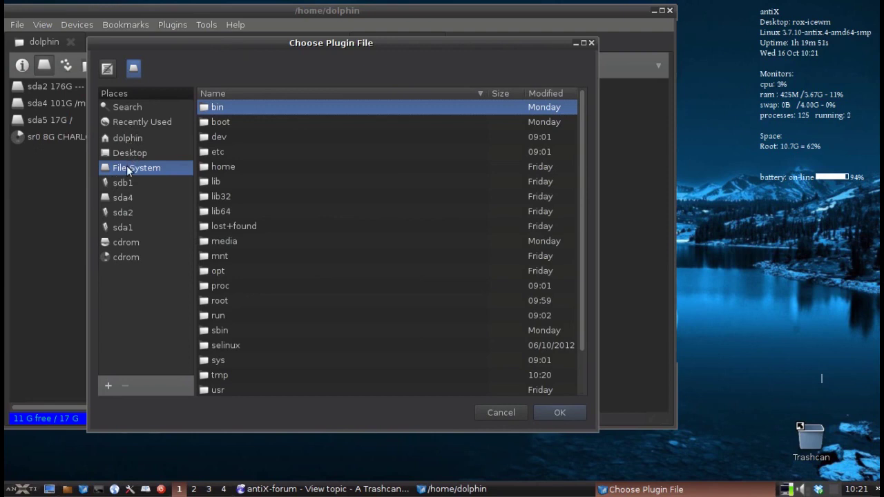
pyautogui.click(133, 139)
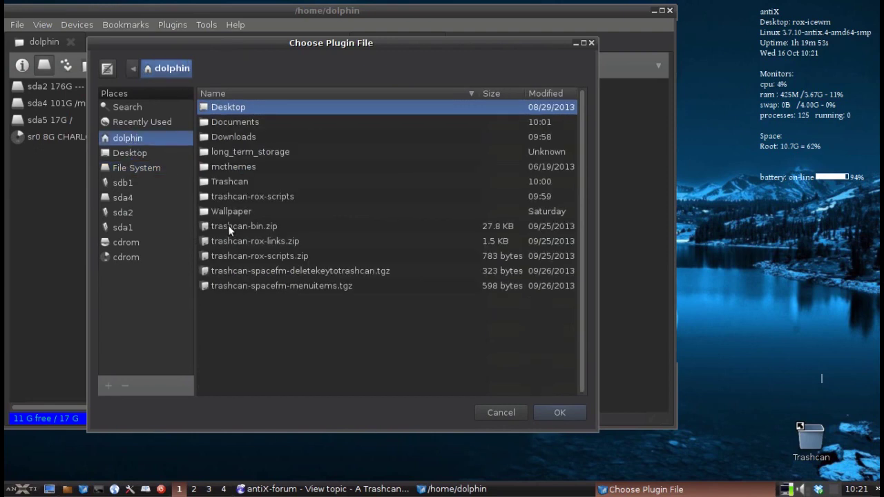
pyautogui.click(266, 285)
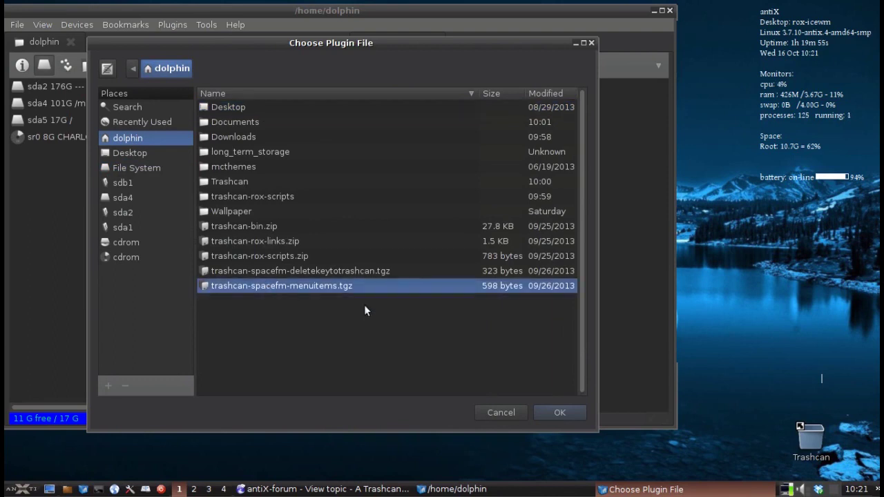
pyautogui.click(571, 411)
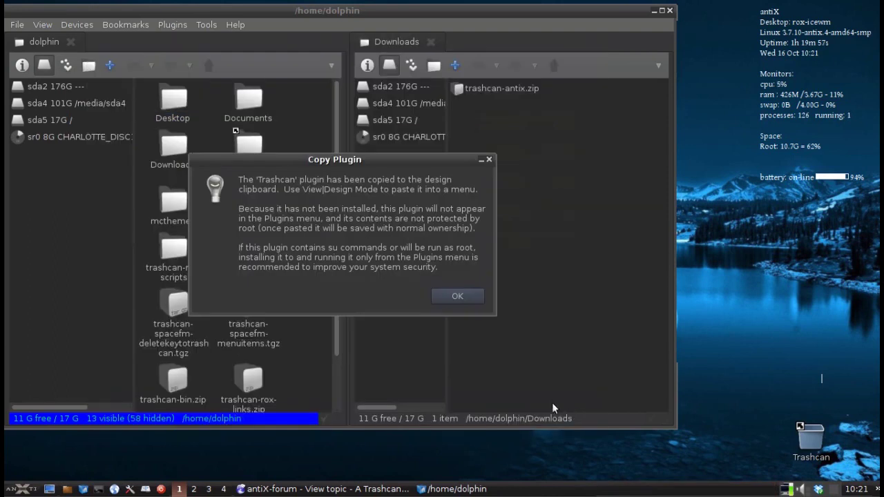
pyautogui.click(457, 297)
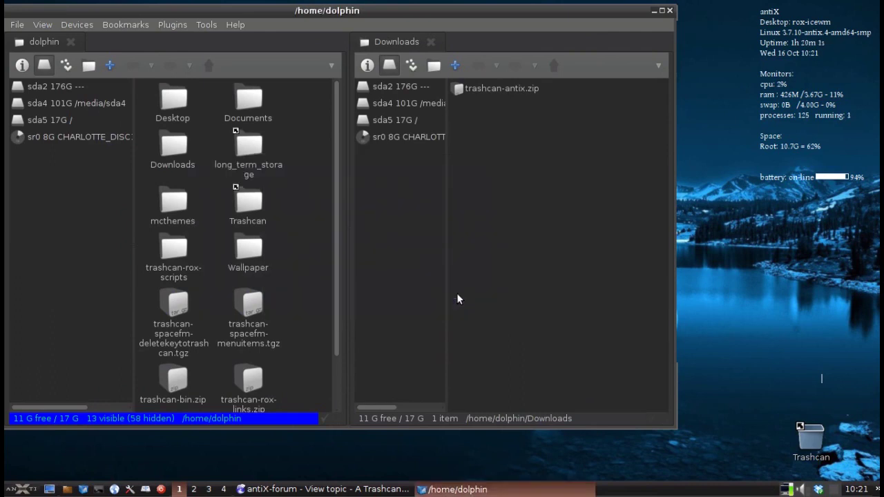
# Step: Paste the copied Trashcan plugin below the Go entry of the home folder's context menu and check its submenu
pyautogui.rightClick(301, 248)
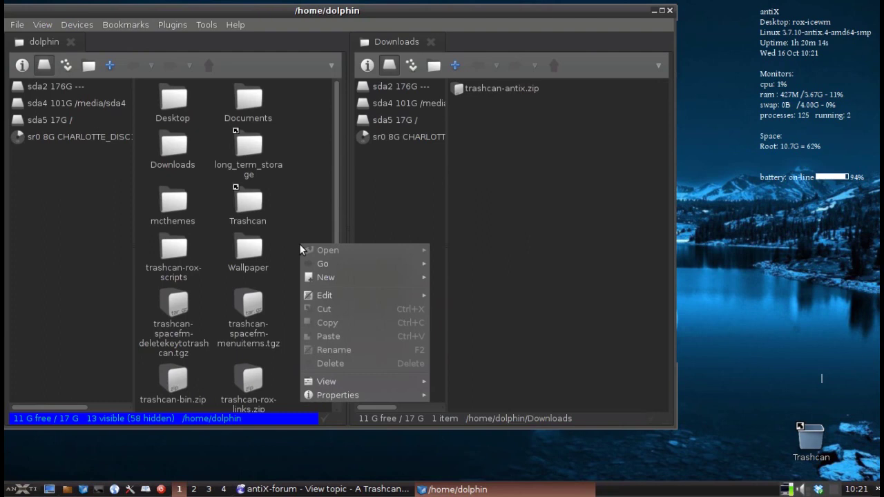
pyautogui.click(322, 280)
pyautogui.moveTo(325, 262)
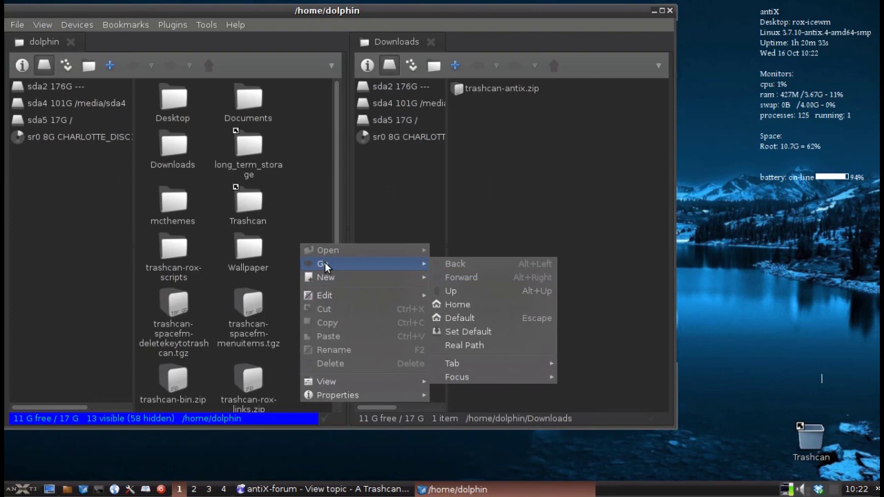
pyautogui.click(325, 262)
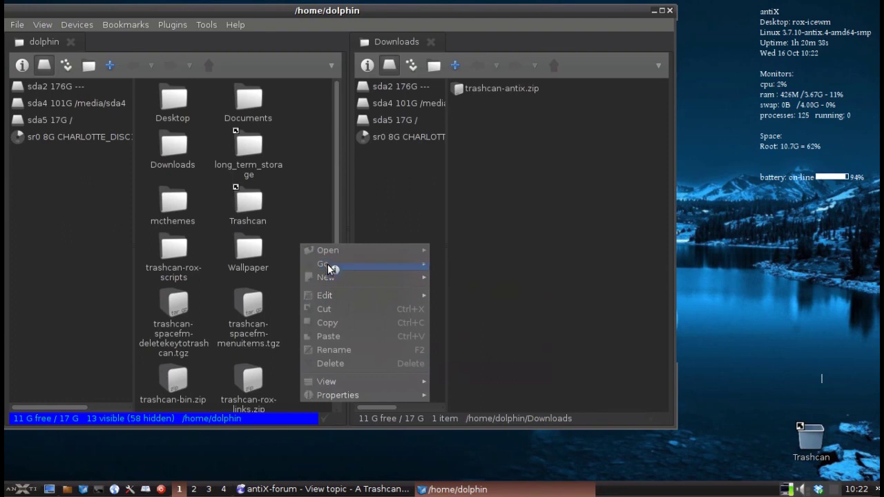
pyautogui.rightClick(326, 263)
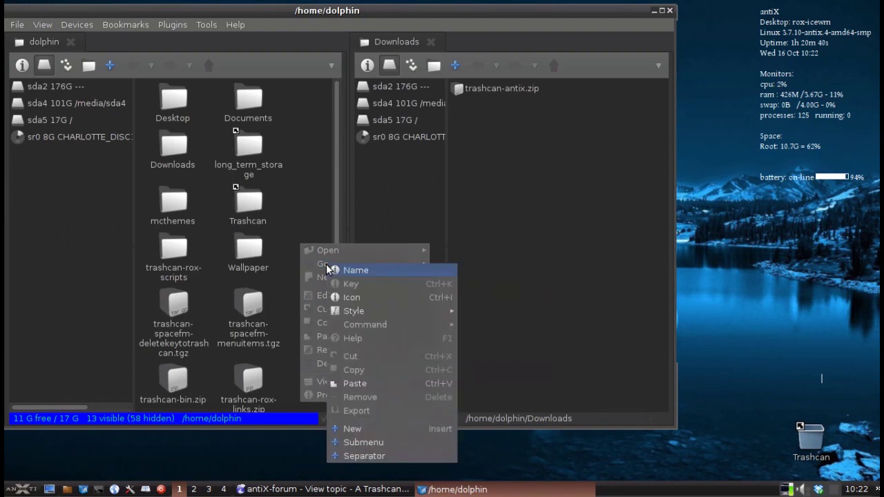
pyautogui.click(373, 383)
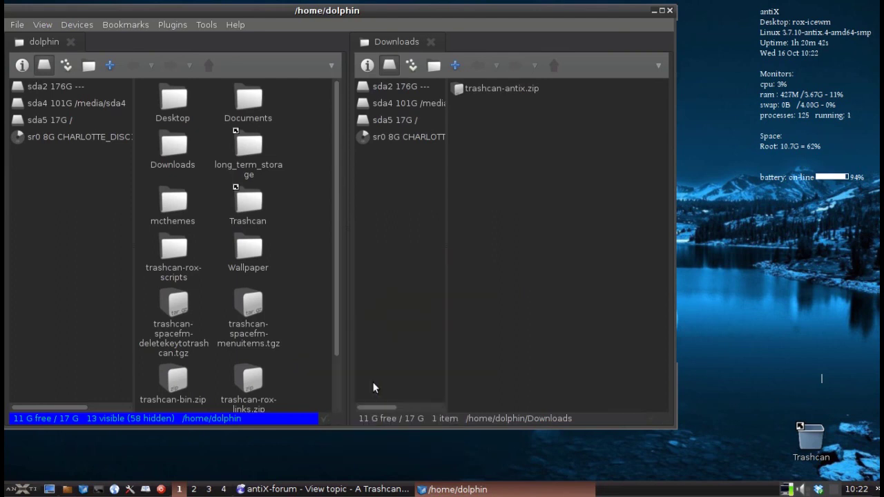
pyautogui.rightClick(288, 301)
pyautogui.moveTo(331, 332)
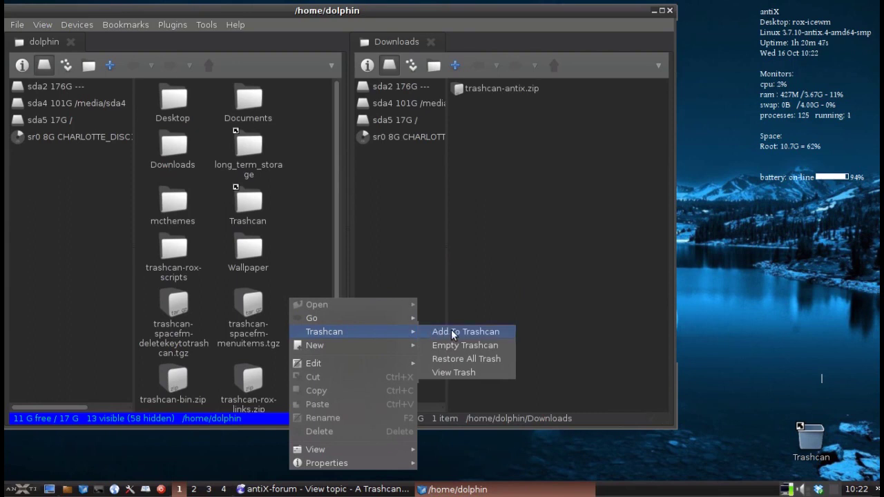
pyautogui.click(448, 370)
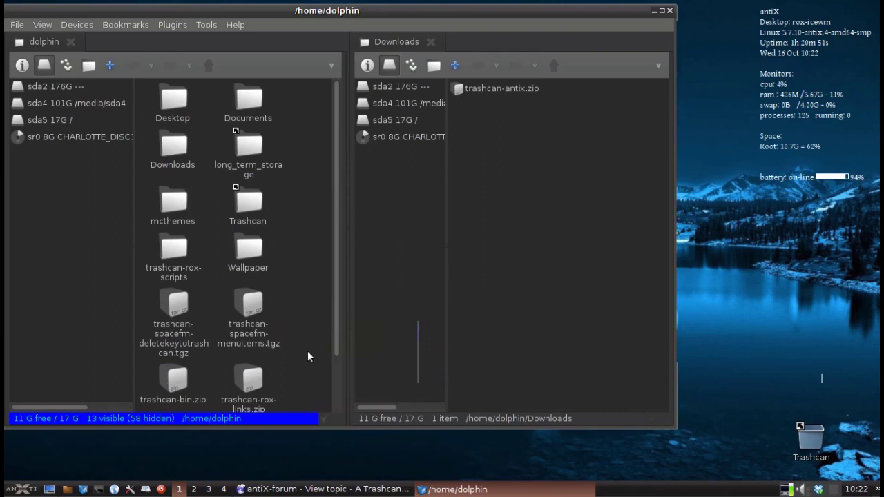
# Step: Try Add To Trashcan on trashcan-spacefm-menuitems.tgz and trashcan-rox-links.zip, decline trashing them, and dismiss the Errors dialog
pyautogui.moveTo(290, 383); pyautogui.dragTo(223, 294)
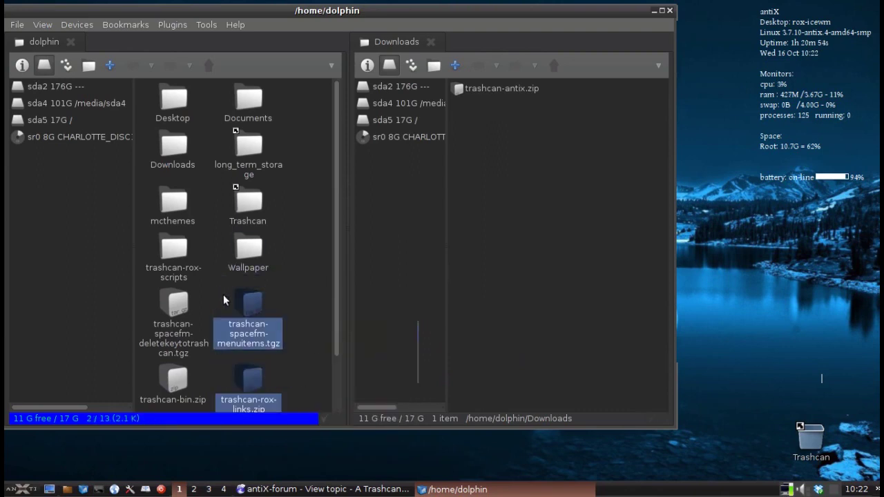
pyautogui.rightClick(237, 302)
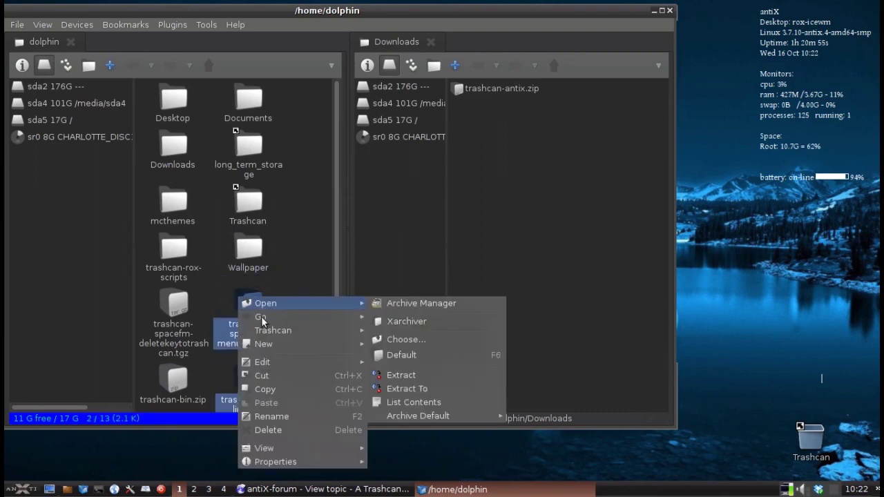
pyautogui.moveTo(277, 331)
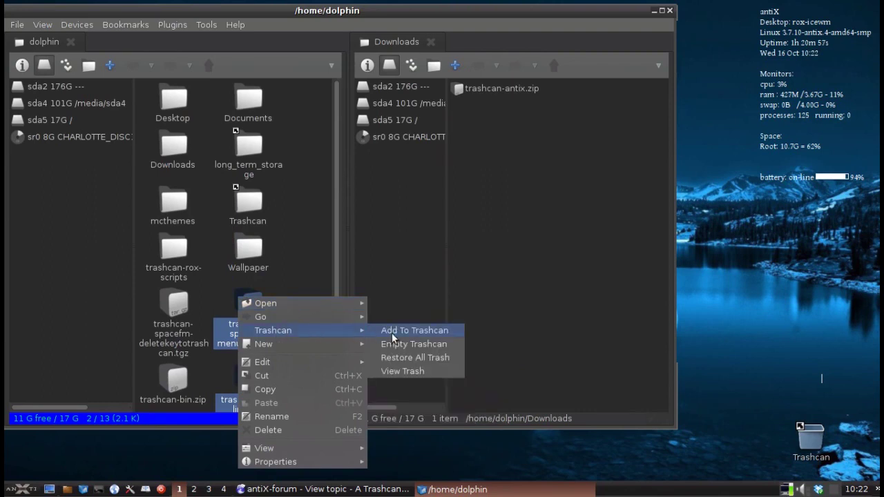
pyautogui.click(394, 333)
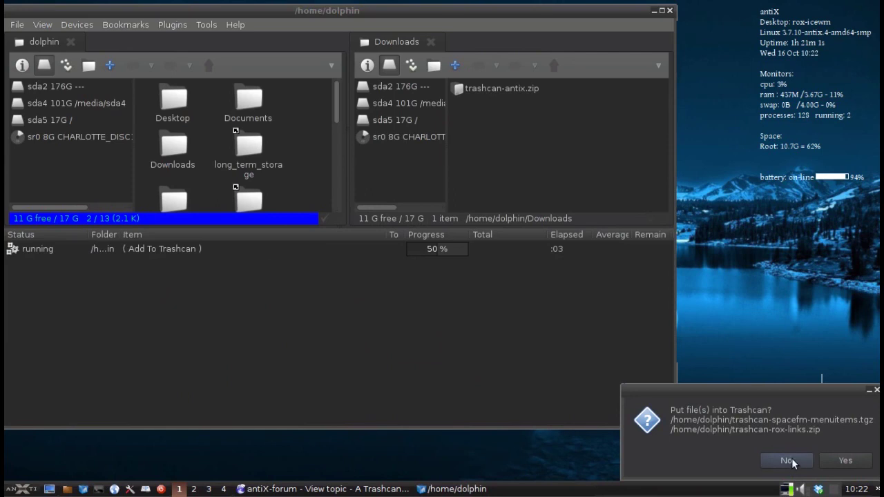
pyautogui.click(787, 462)
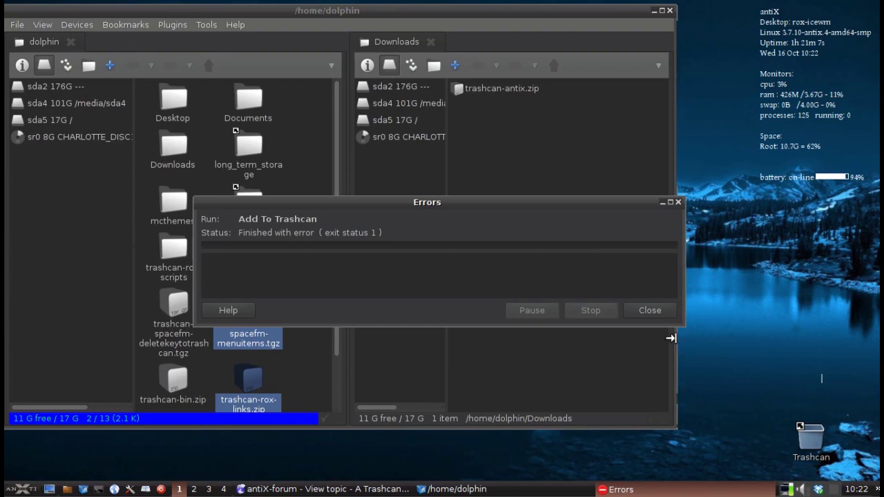
pyautogui.click(649, 311)
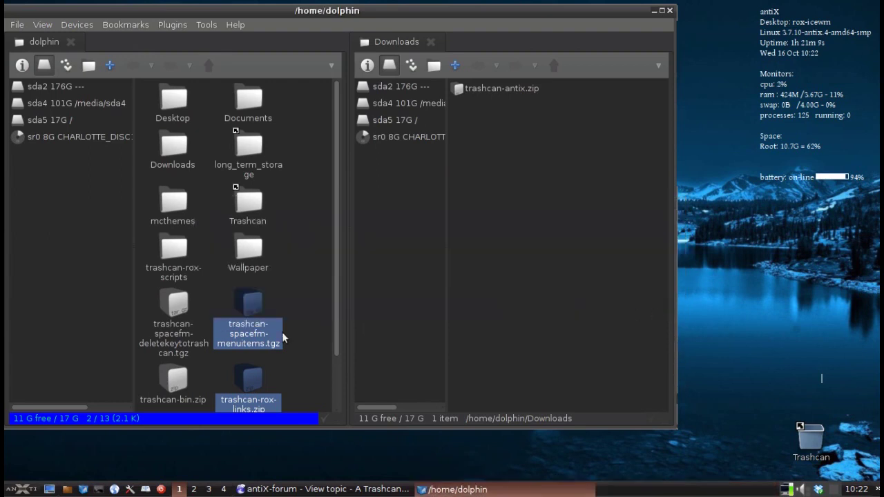
# Step: Clear the file selection, look inside the desktop Trashcan, and close its window
pyautogui.rightClick(242, 316)
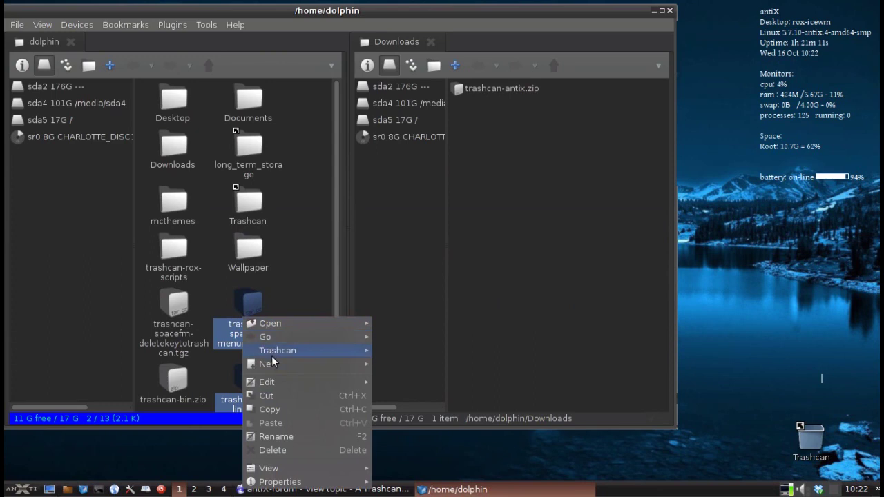
pyautogui.moveTo(331, 364)
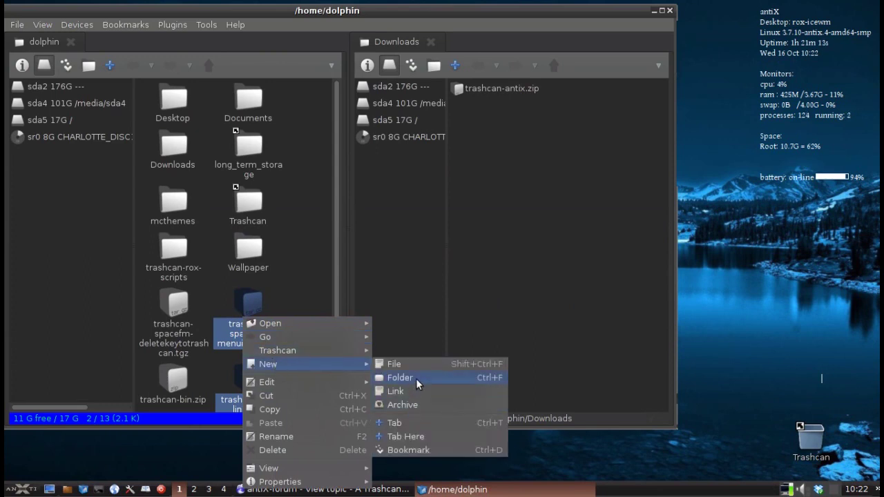
pyautogui.click(304, 280)
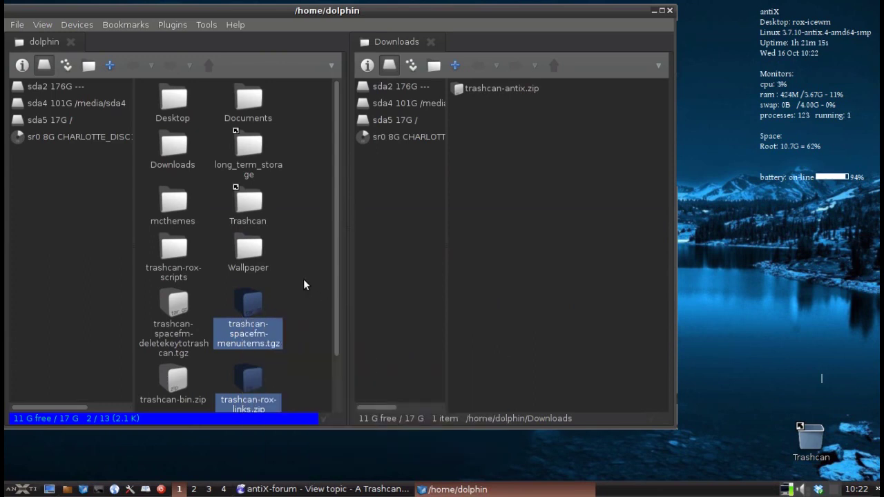
pyautogui.click(304, 280)
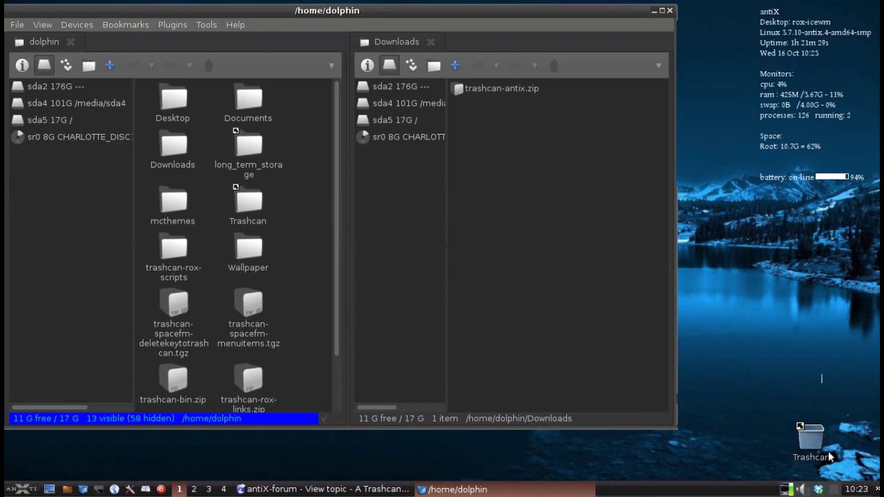
pyautogui.click(809, 439)
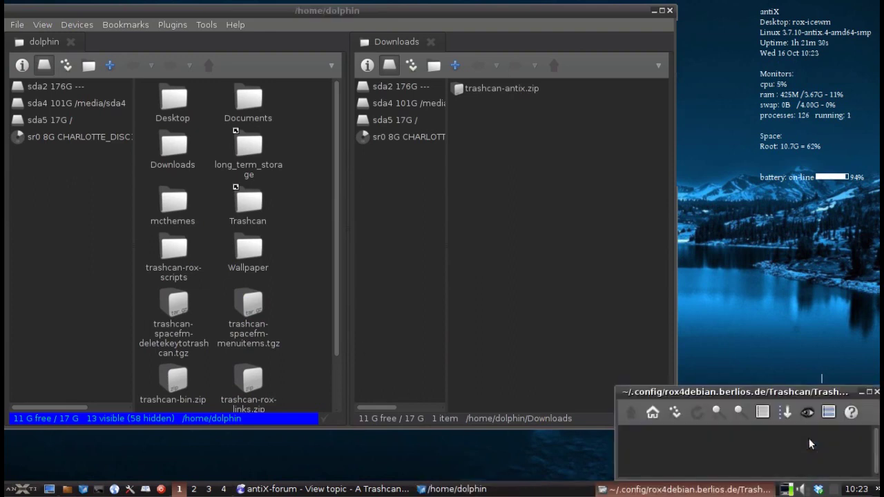
pyautogui.click(877, 393)
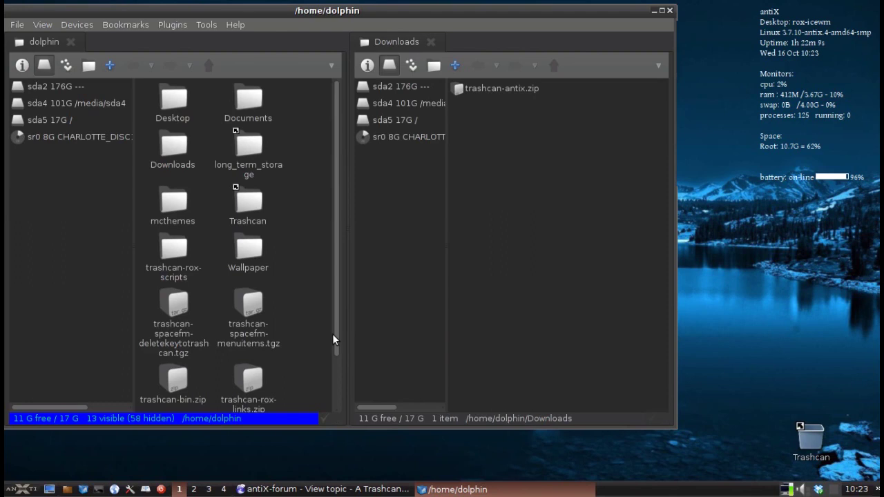
# Step: Assign Delete as the shortcut for the Add To Trashcan entry of the context menu's Trashcan submenu
pyautogui.scroll(-2, 292, 316)
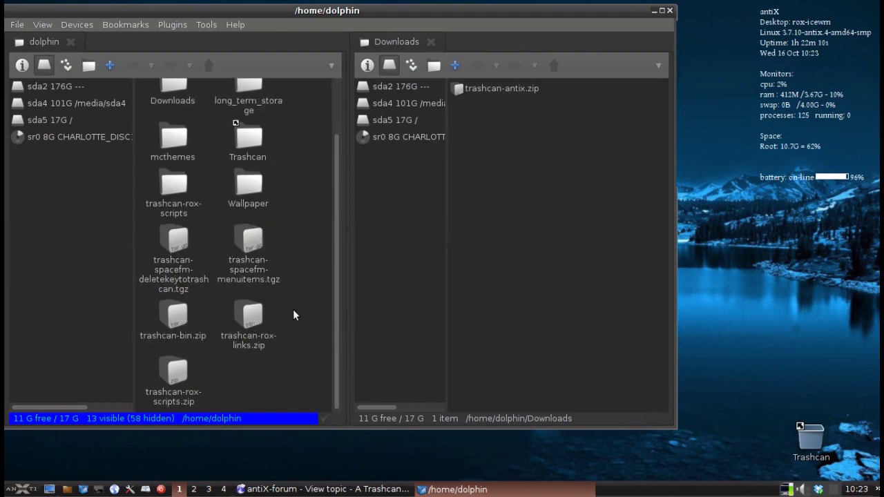
pyautogui.rightClick(293, 316)
pyautogui.moveTo(344, 345)
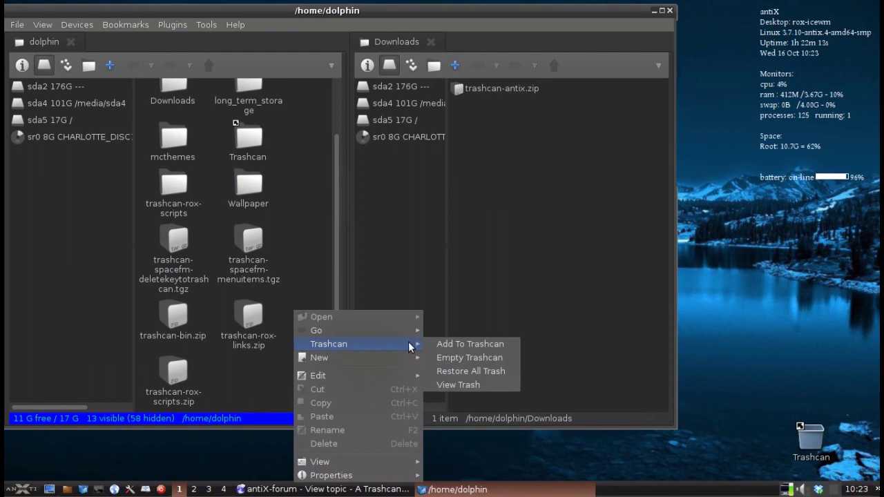
pyautogui.rightClick(440, 343)
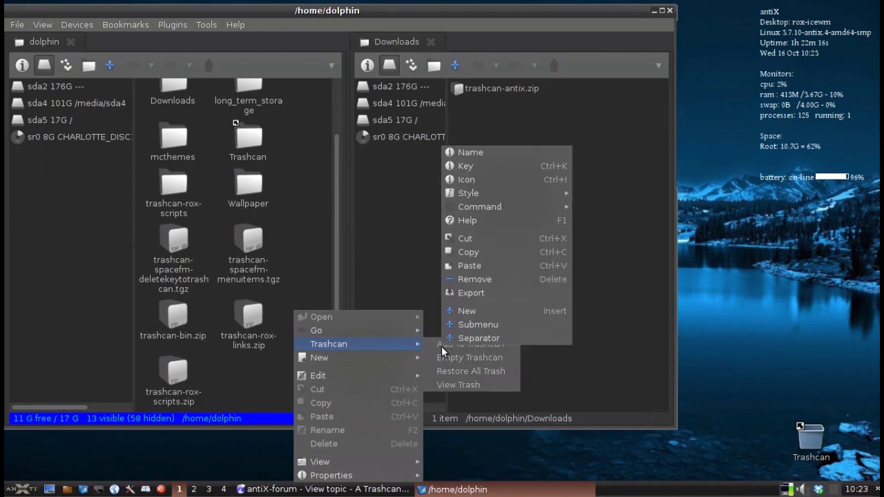
pyautogui.click(493, 166)
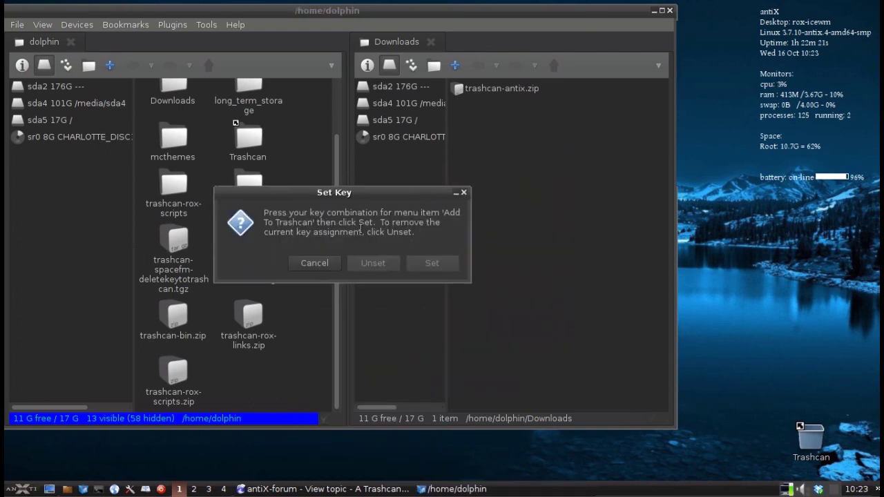
pyautogui.press('Delete')
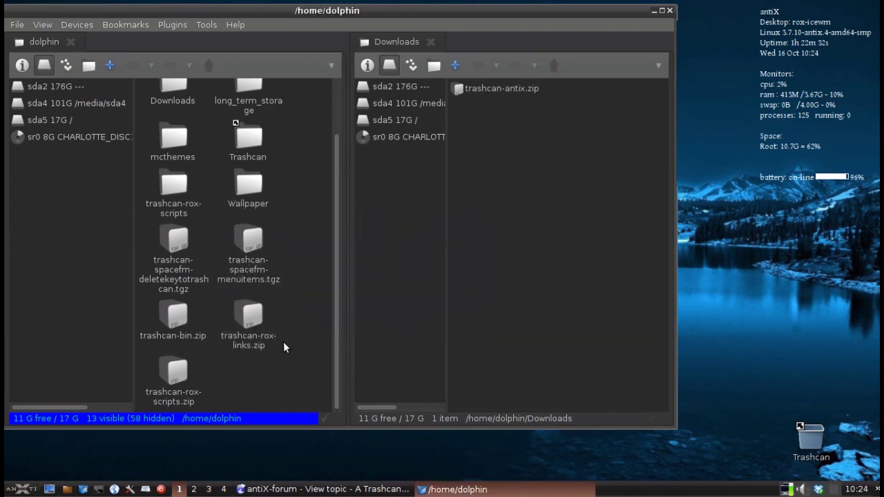
# Step: Send both trashcan-spacefm .tgz files, trashcan-bin.zip and trashcan-rox-links.zip to the Trashcan with the new shortcut and accept
pyautogui.moveTo(149, 231); pyautogui.dragTo(296, 342)
pyautogui.press('Delete')
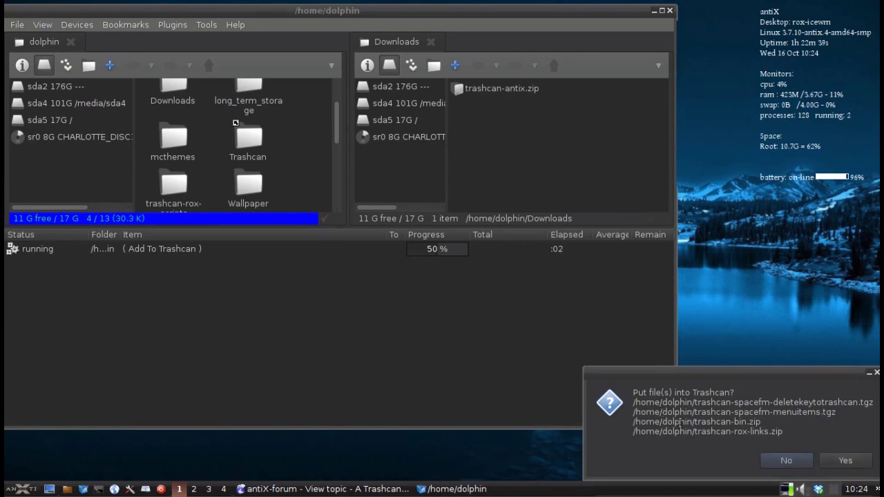
pyautogui.click(841, 460)
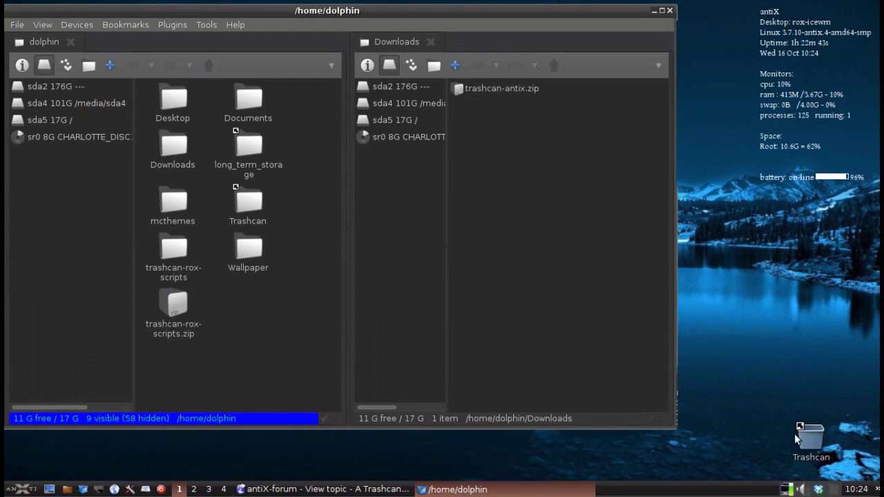
# Step: Open the desktop Trashcan, restore the four trashed files one by one, and close the Trashcan window
pyautogui.click(794, 434)
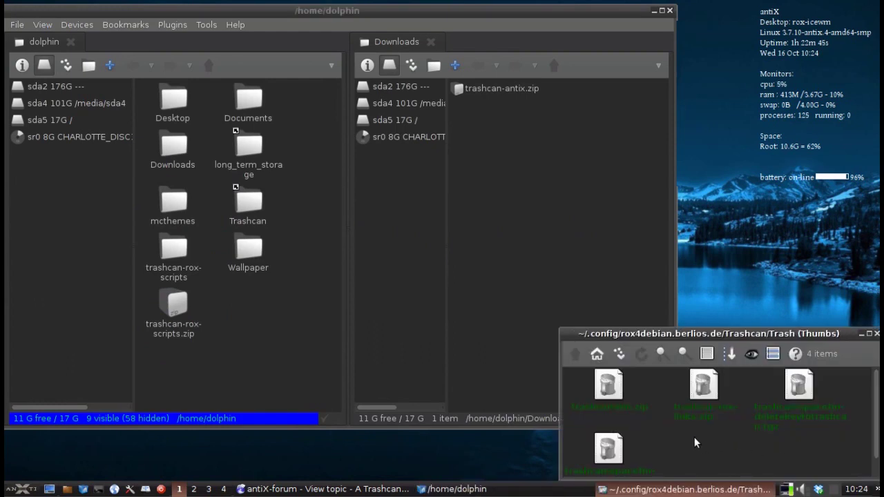
pyautogui.click(610, 383)
pyautogui.press('Return')
pyautogui.click(702, 386)
pyautogui.press('Return')
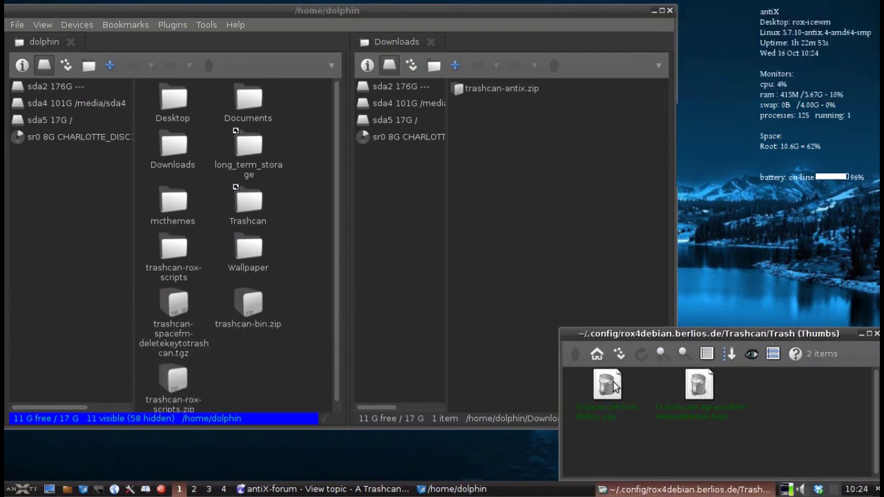
pyautogui.click(607, 386)
pyautogui.press('Return')
pyautogui.click(607, 385)
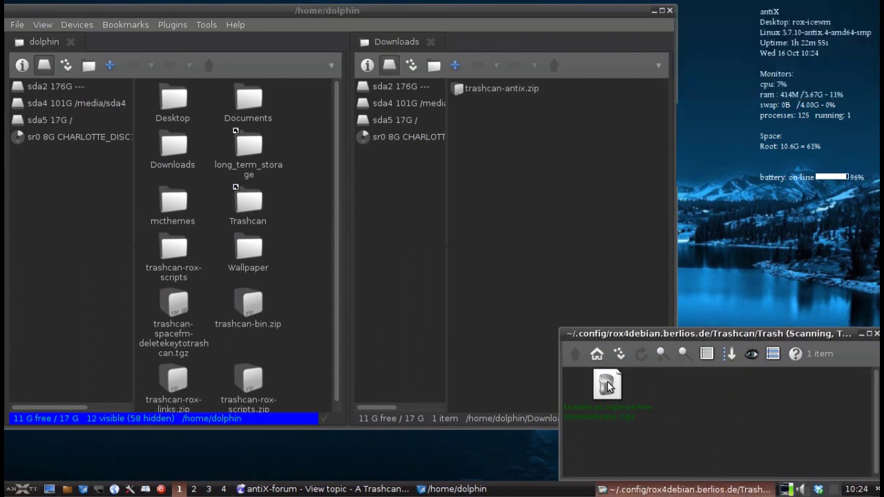
pyautogui.press('Return')
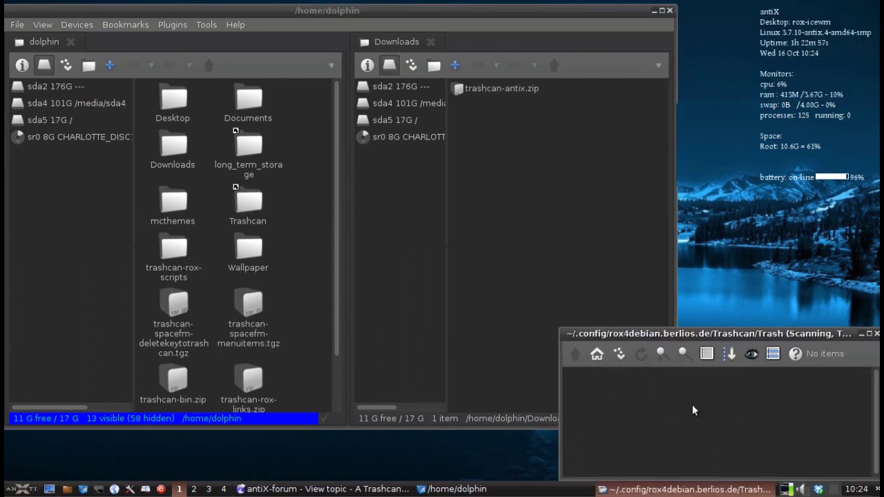
pyautogui.click(876, 334)
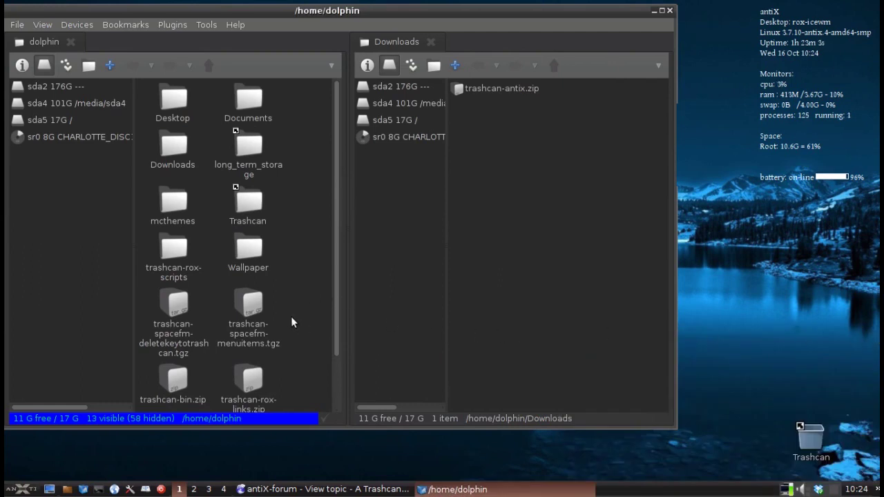
# Step: Assign Shift+Delete as the shortcut for the context menu's Delete entry and check it in the menu of trashcan-spacefm-menuitems.tgz
pyautogui.moveTo(296, 395); pyautogui.dragTo(157, 293)
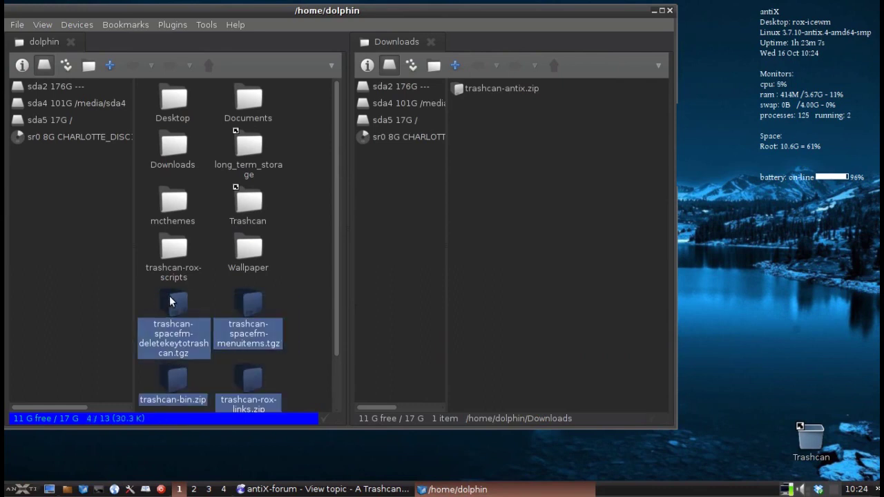
pyautogui.rightClick(169, 301)
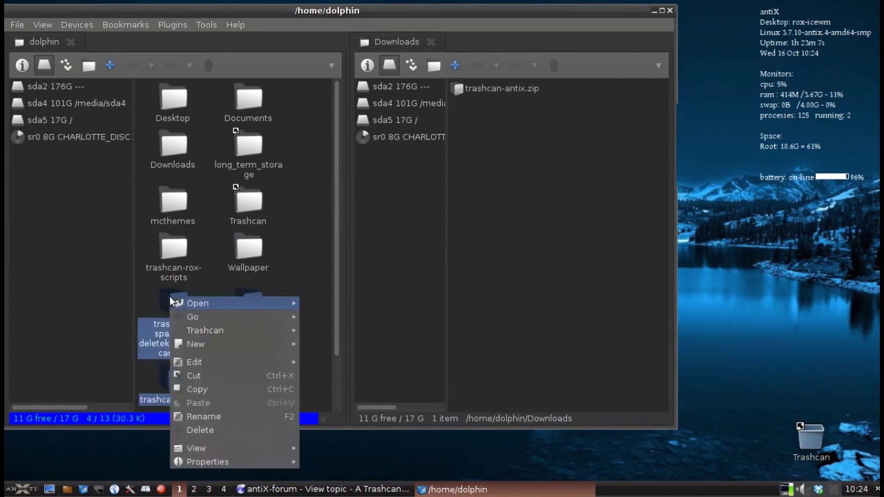
pyautogui.rightClick(223, 430)
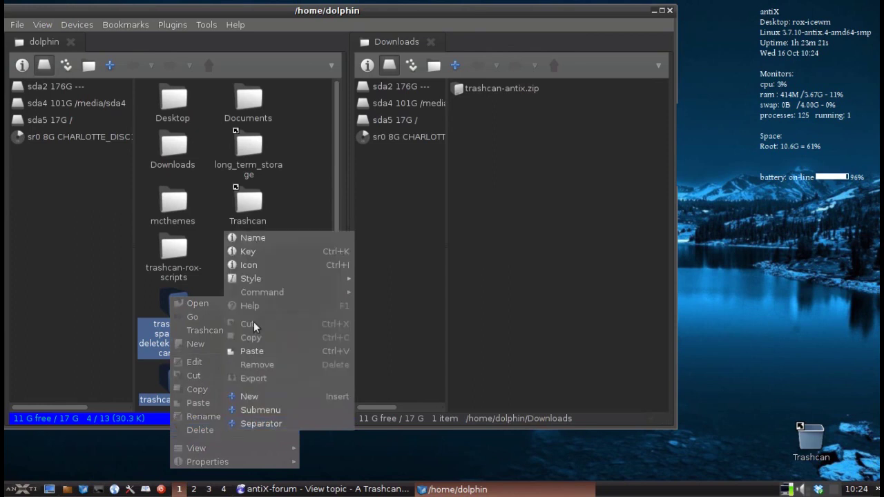
pyautogui.click(254, 255)
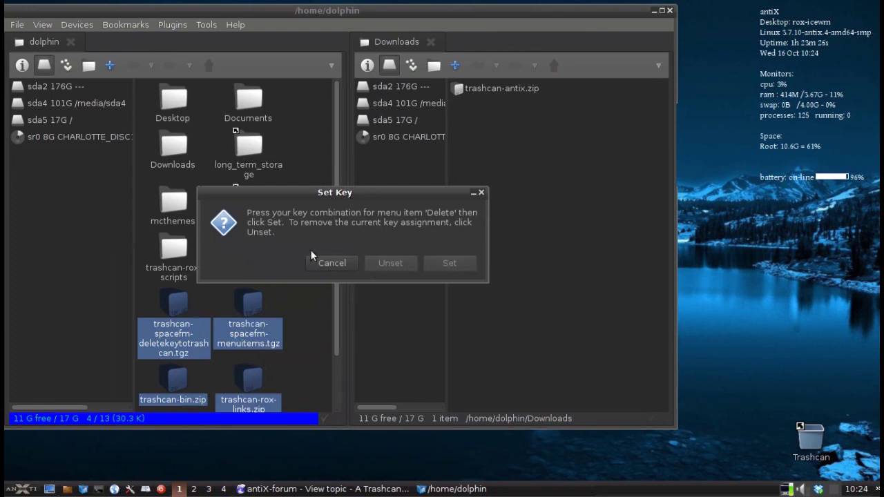
pyautogui.hotkey('shift', 'Delete')
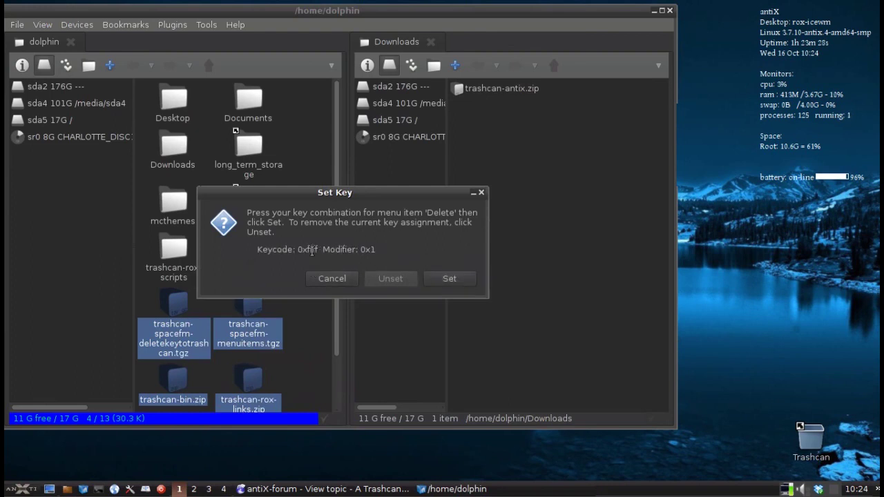
pyautogui.click(448, 275)
pyautogui.click(300, 352)
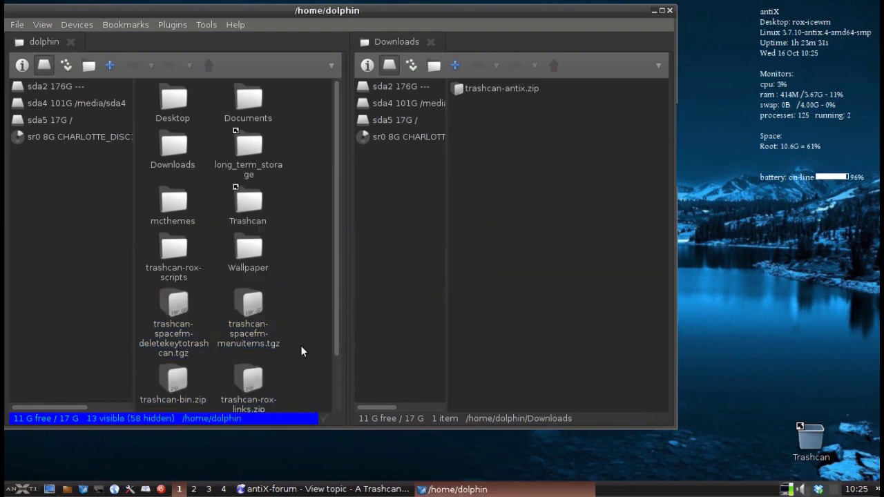
pyautogui.rightClick(246, 326)
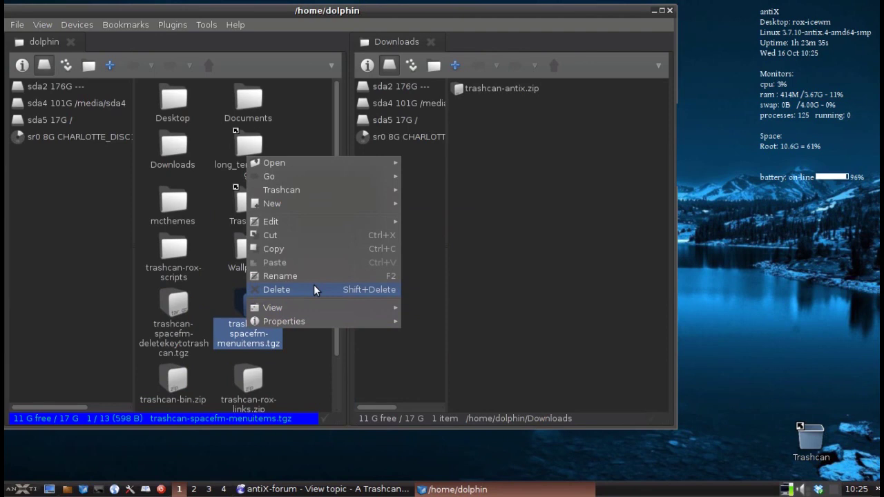
pyautogui.click(313, 372)
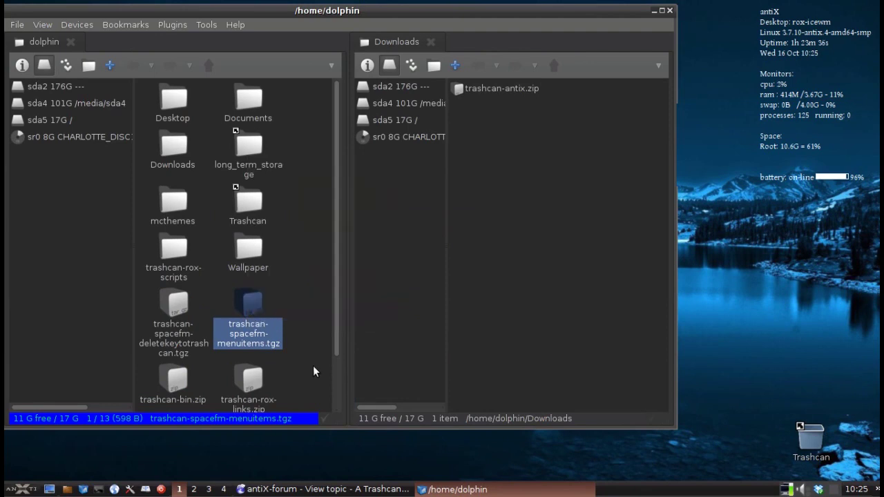